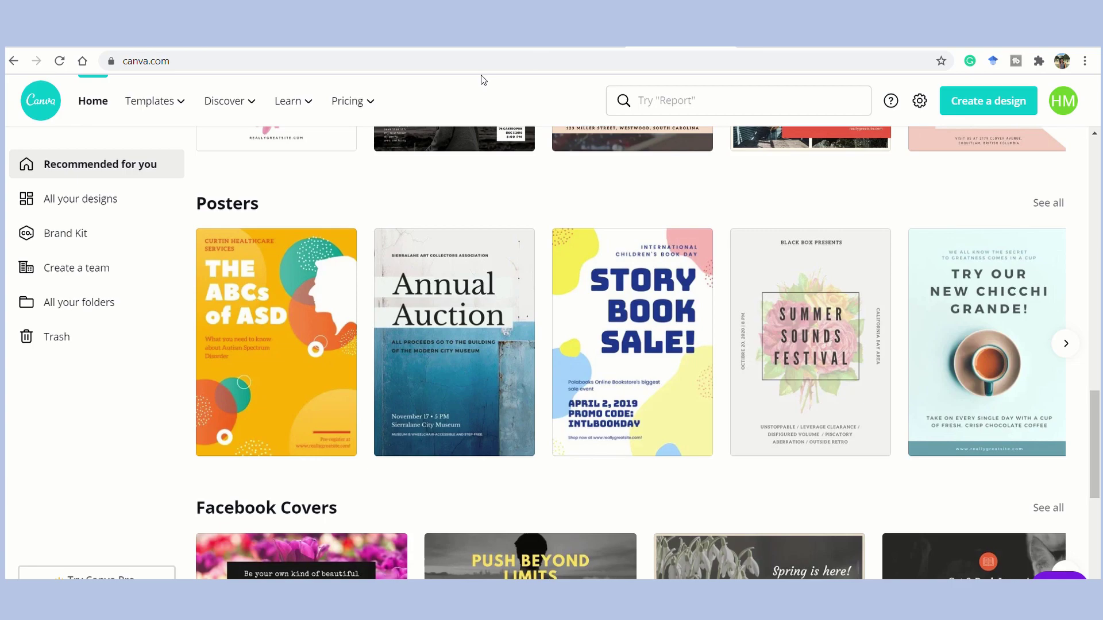
{"action": "scroll", "coordinate": [567, 234], "scroll_direction": "up", "scroll_amount": 5}
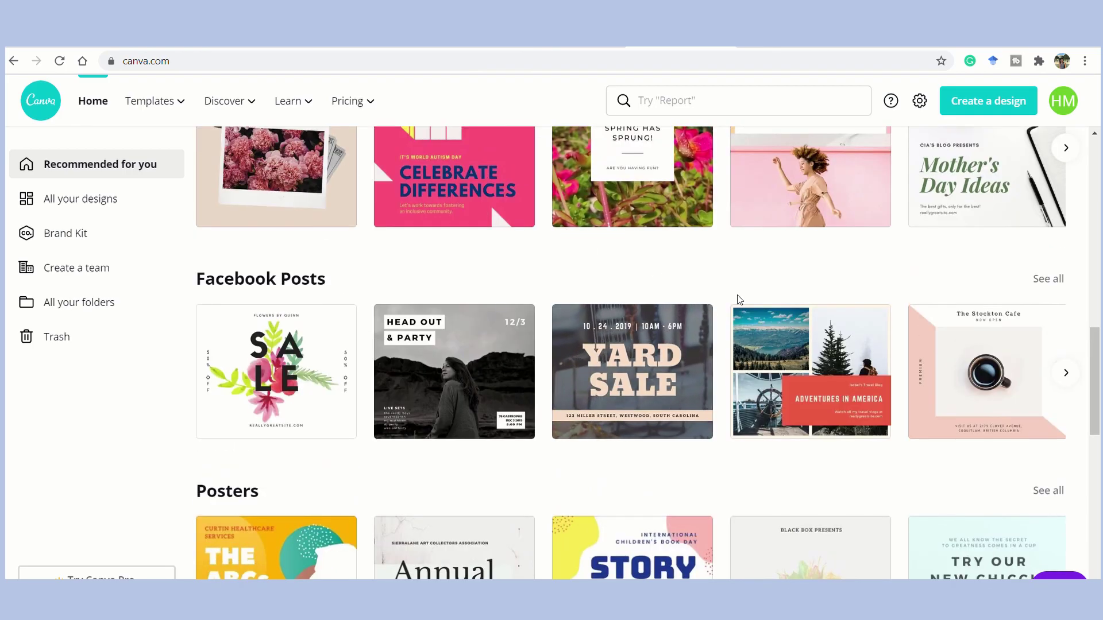
{"action": "scroll", "coordinate": [736, 296], "scroll_direction": "up", "scroll_amount": 3}
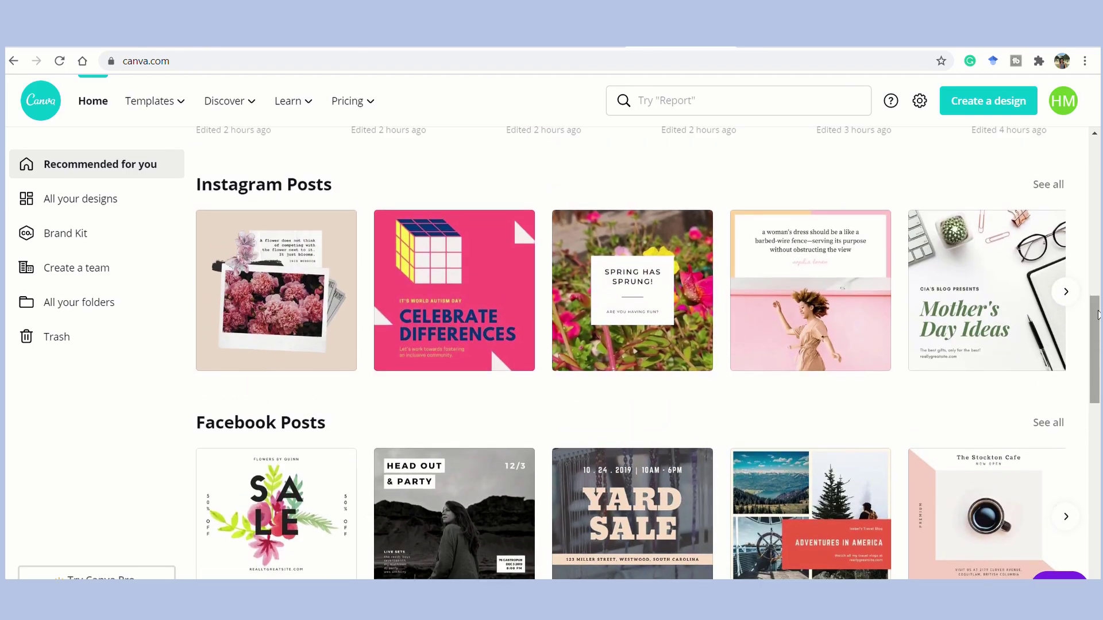
{"action": "left_click_drag", "start_coordinate": [1097, 315], "coordinate": [1100, 560]}
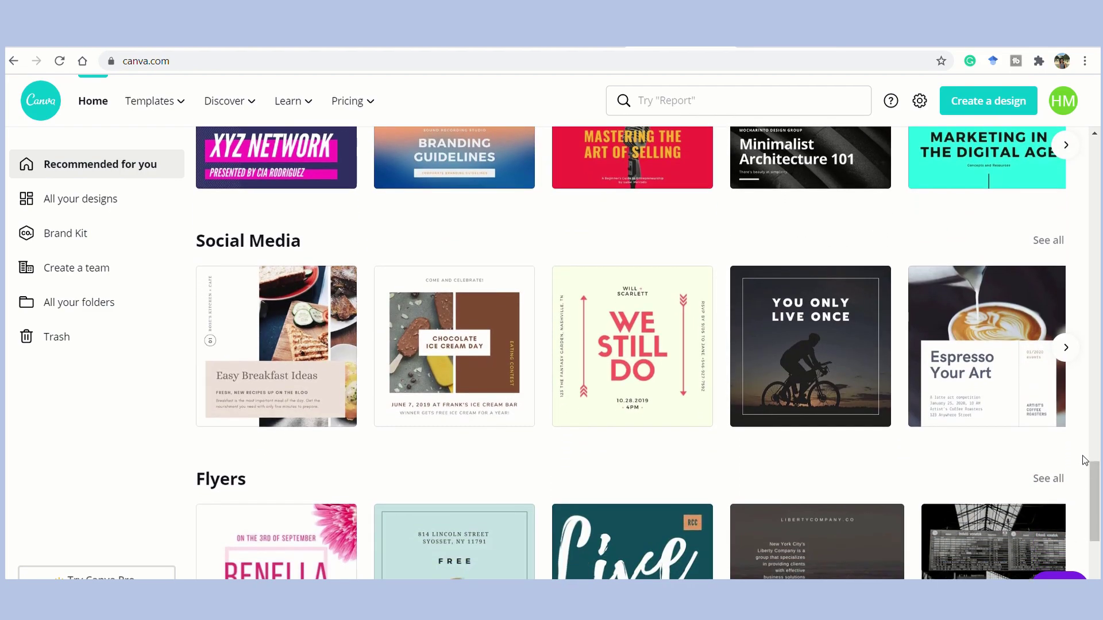
{"action": "scroll", "coordinate": [1085, 459], "scroll_direction": "down", "scroll_amount": 4}
{"action": "scroll", "coordinate": [1069, 448], "scroll_direction": "down", "scroll_amount": 8}
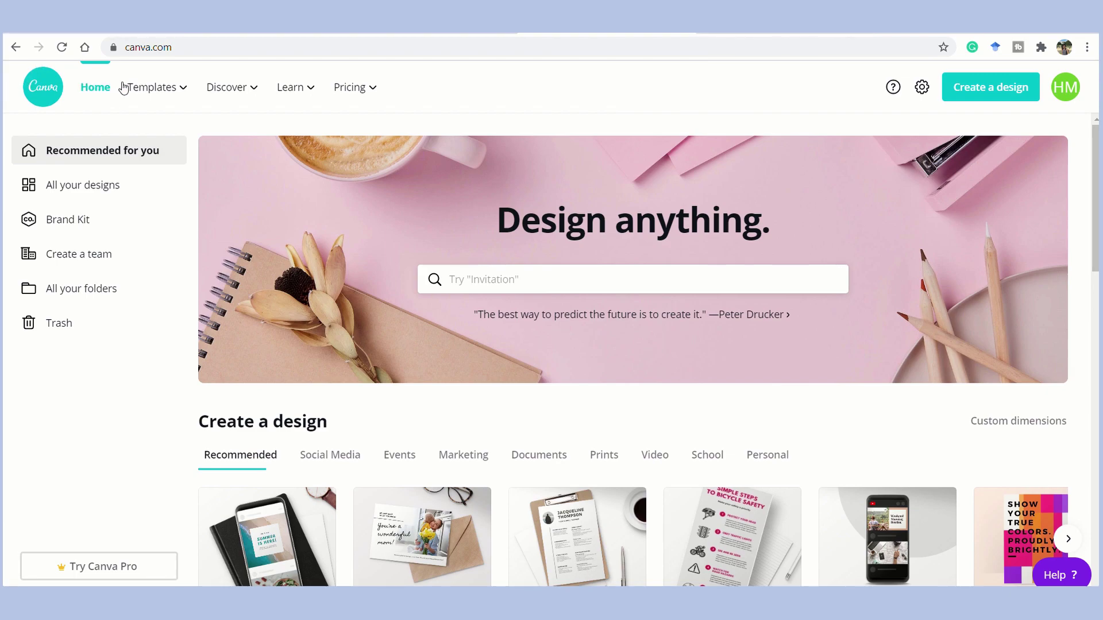
Step: Page the template category carousel forward to its last set, then back to earlier categories
{"action": "mouse_move", "coordinate": [184, 93]}
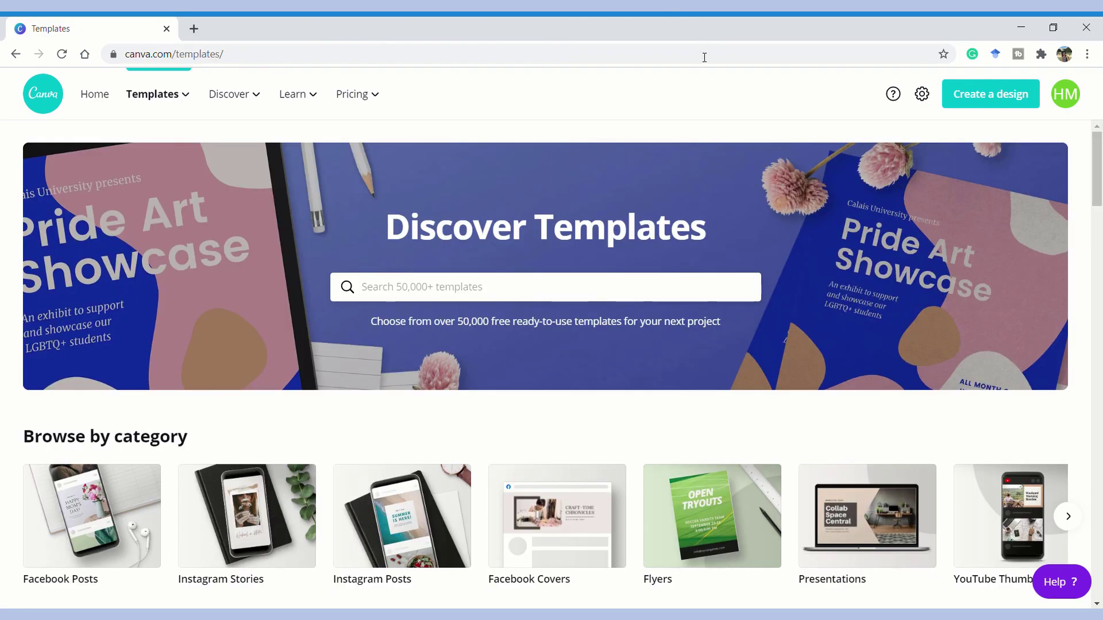
{"action": "left_click", "coordinate": [1068, 516]}
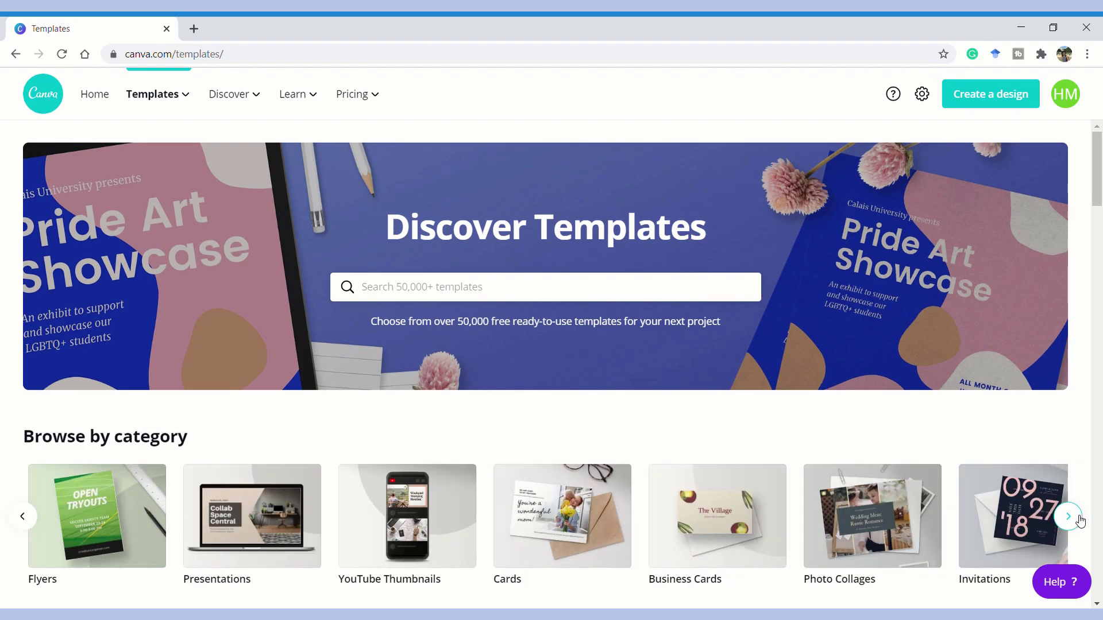
{"action": "left_click", "coordinate": [1078, 519]}
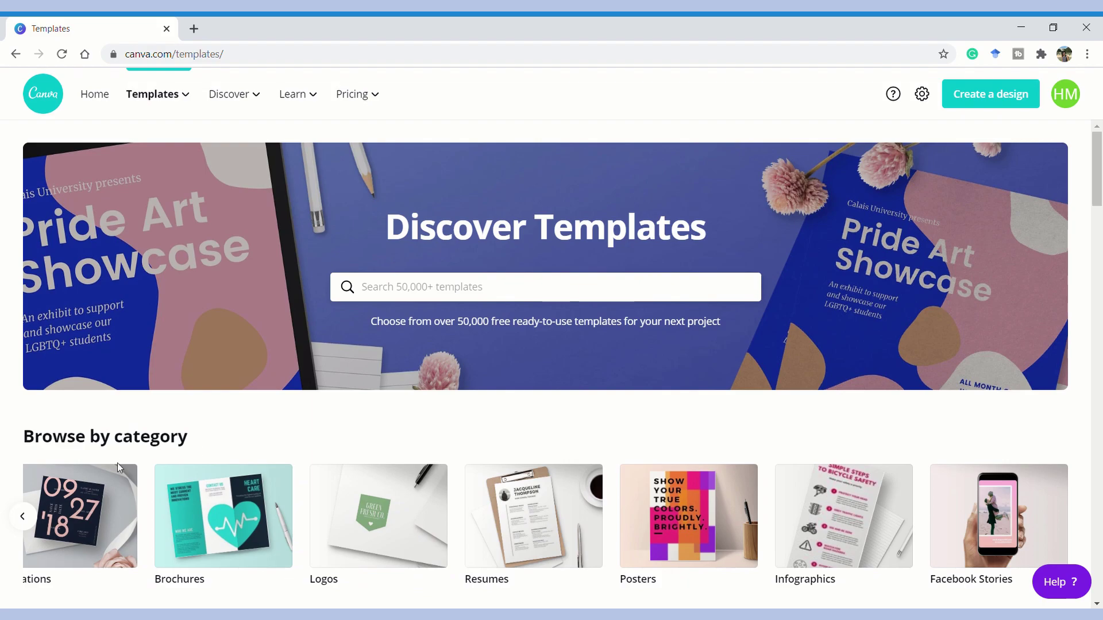
{"action": "left_click", "coordinate": [34, 516]}
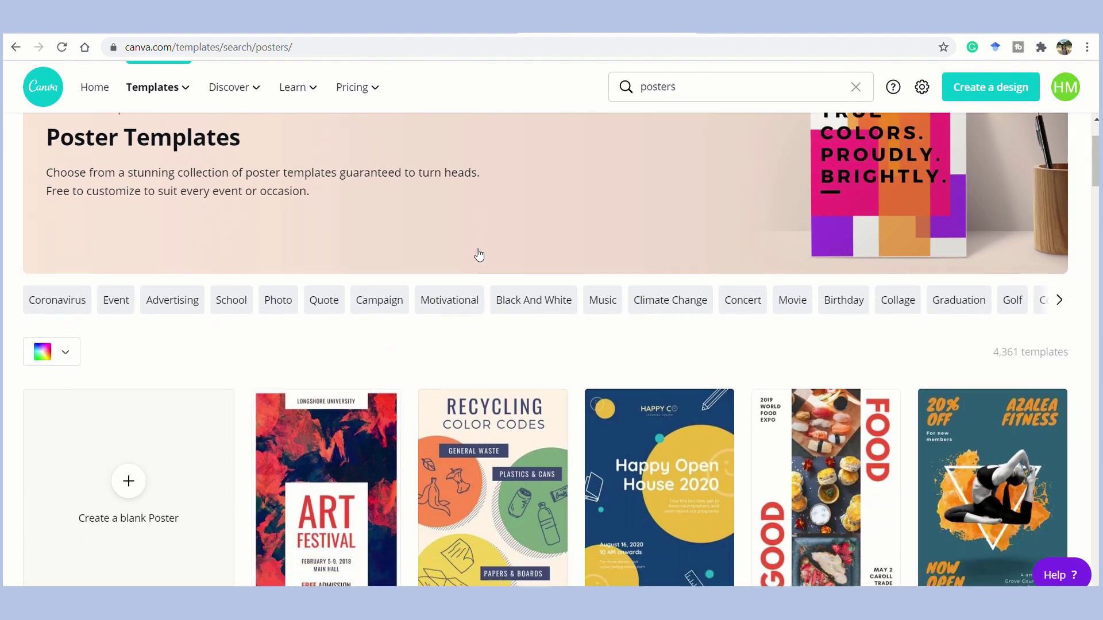
Step: Scroll down through the poster template grid to see more designs
{"action": "scroll", "coordinate": [479, 254], "scroll_direction": "down", "scroll_amount": 5}
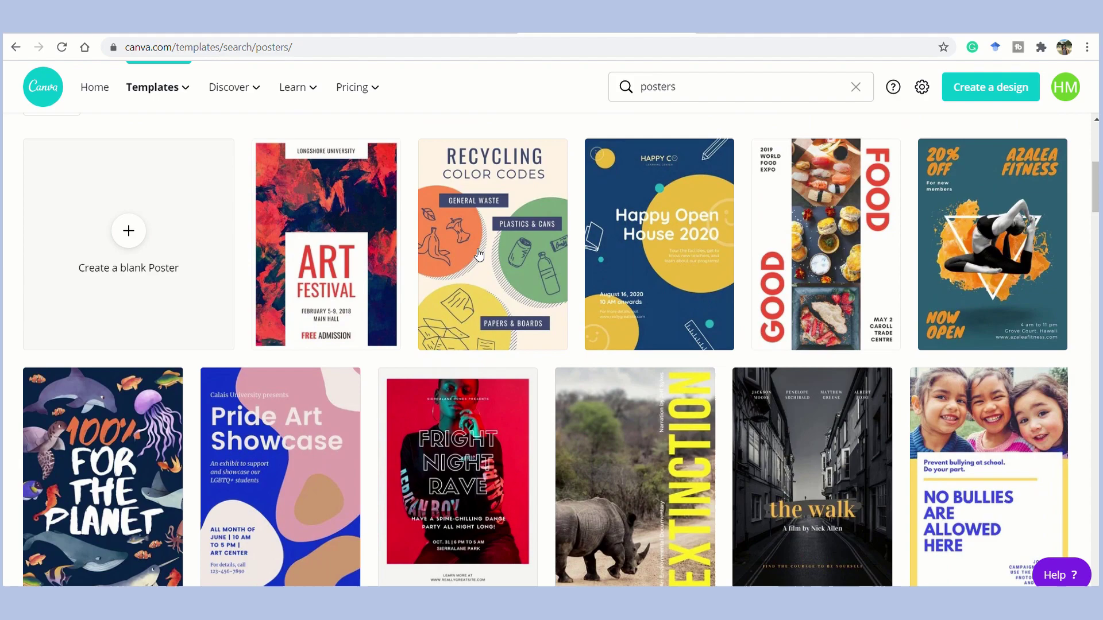
{"action": "scroll", "coordinate": [479, 254], "scroll_direction": "down", "scroll_amount": 5}
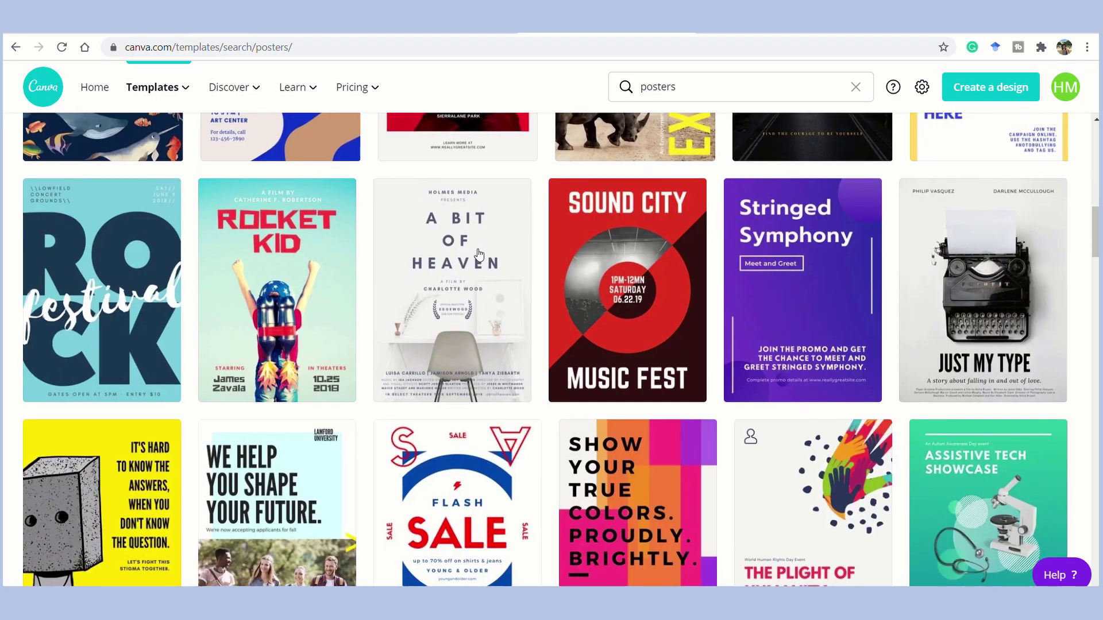
{"action": "scroll", "coordinate": [479, 255], "scroll_direction": "down", "scroll_amount": 10}
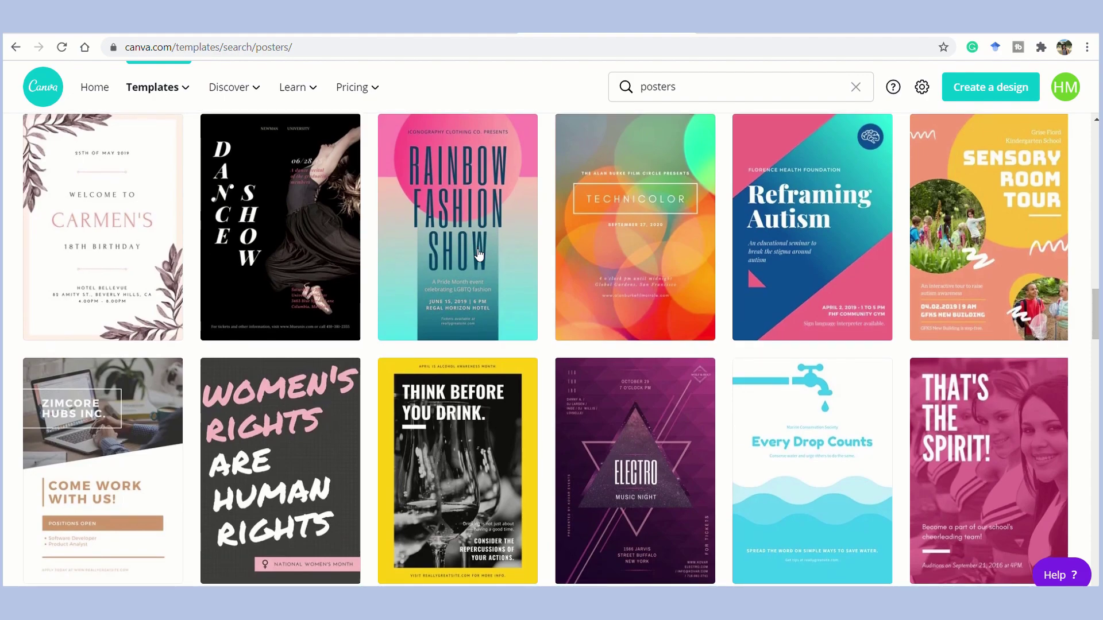
{"action": "mouse_move", "coordinate": [167, 104]}
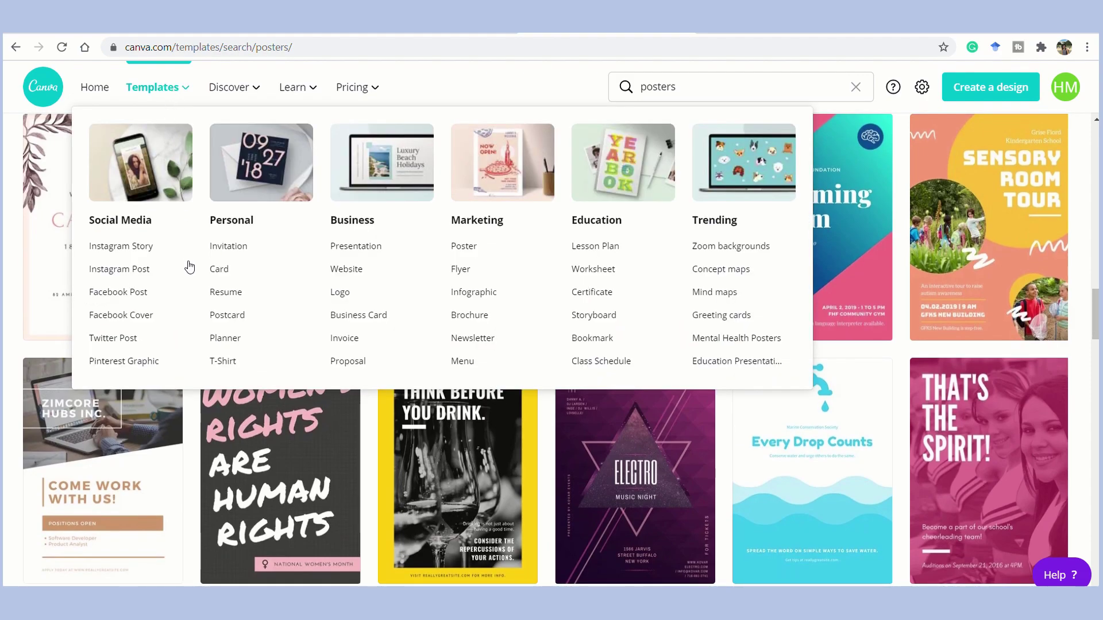
Step: Open the Instagram Post templates and scroll down through the template grid
{"action": "left_click", "coordinate": [139, 274]}
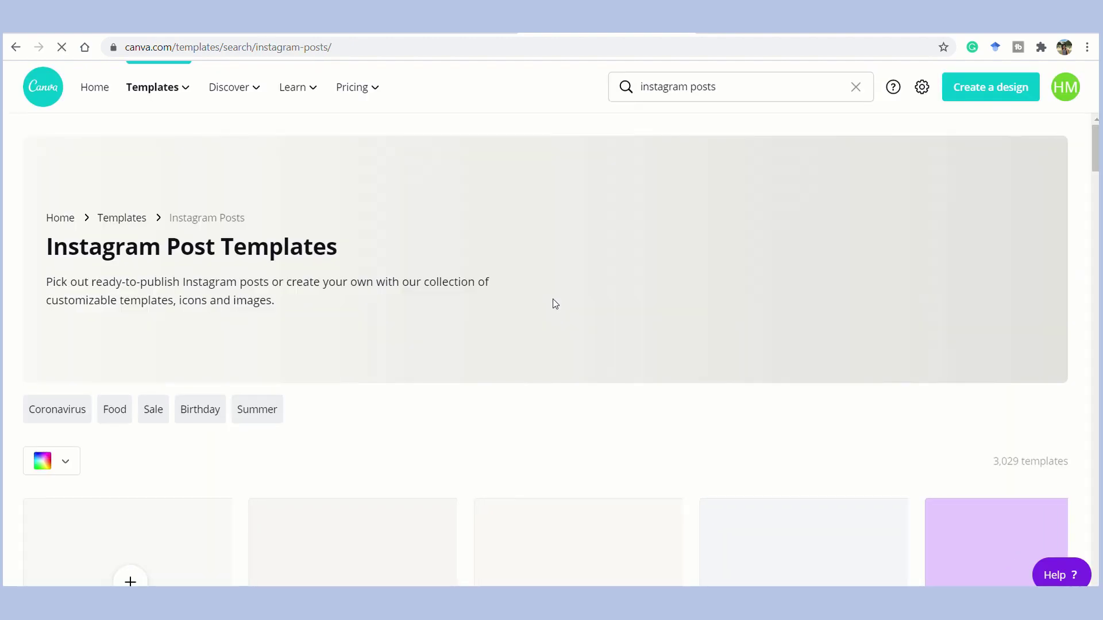
{"action": "scroll", "coordinate": [555, 303], "scroll_direction": "down", "scroll_amount": 4}
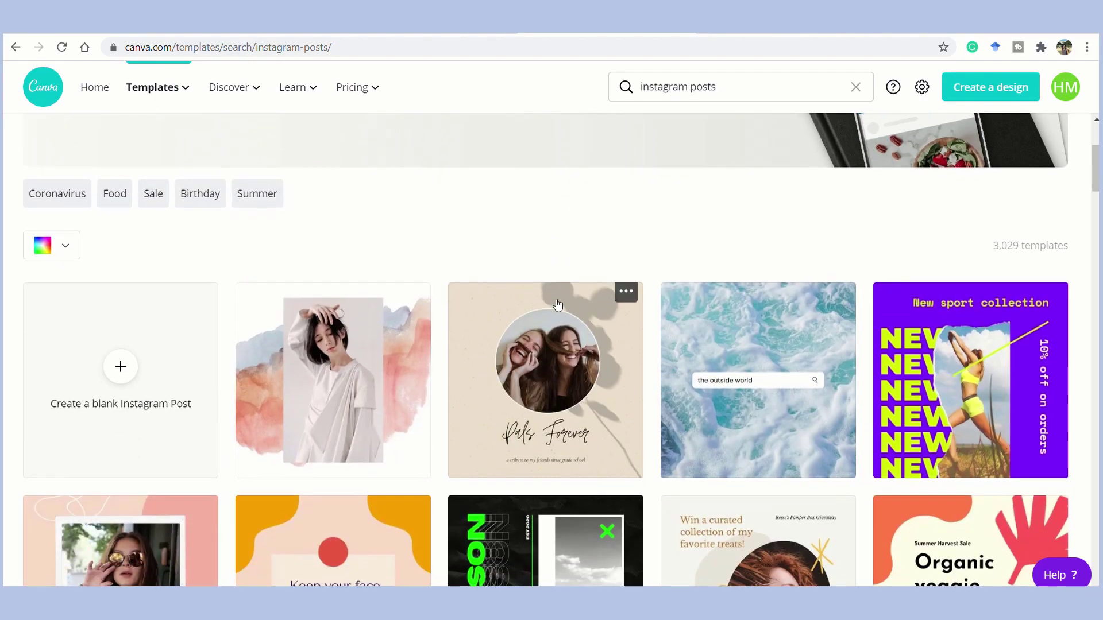
{"action": "scroll", "coordinate": [558, 303], "scroll_direction": "down", "scroll_amount": 4}
{"action": "scroll", "coordinate": [557, 305], "scroll_direction": "down", "scroll_amount": 4}
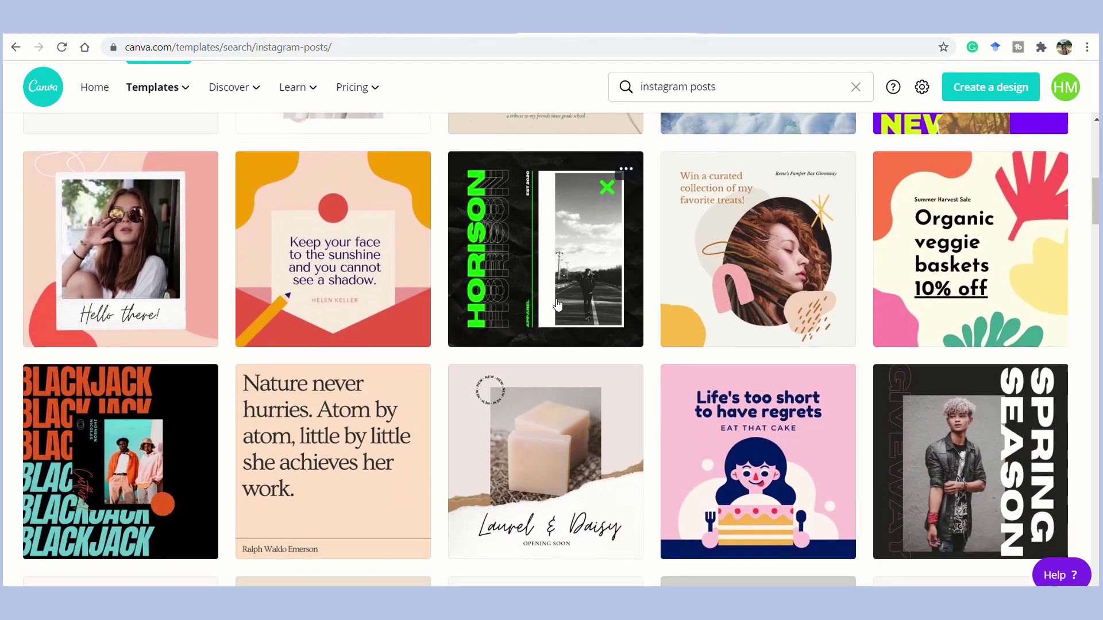
{"action": "scroll", "coordinate": [557, 304], "scroll_direction": "down", "scroll_amount": 4}
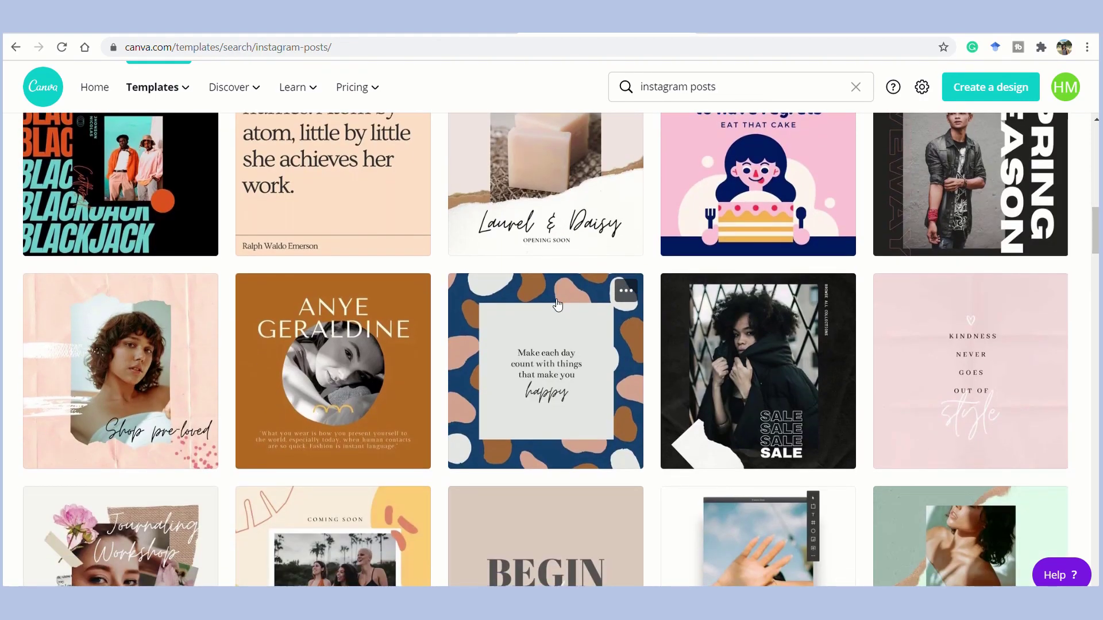
{"action": "scroll", "coordinate": [558, 305], "scroll_direction": "down", "scroll_amount": 4}
{"action": "scroll", "coordinate": [557, 305], "scroll_direction": "down", "scroll_amount": 4}
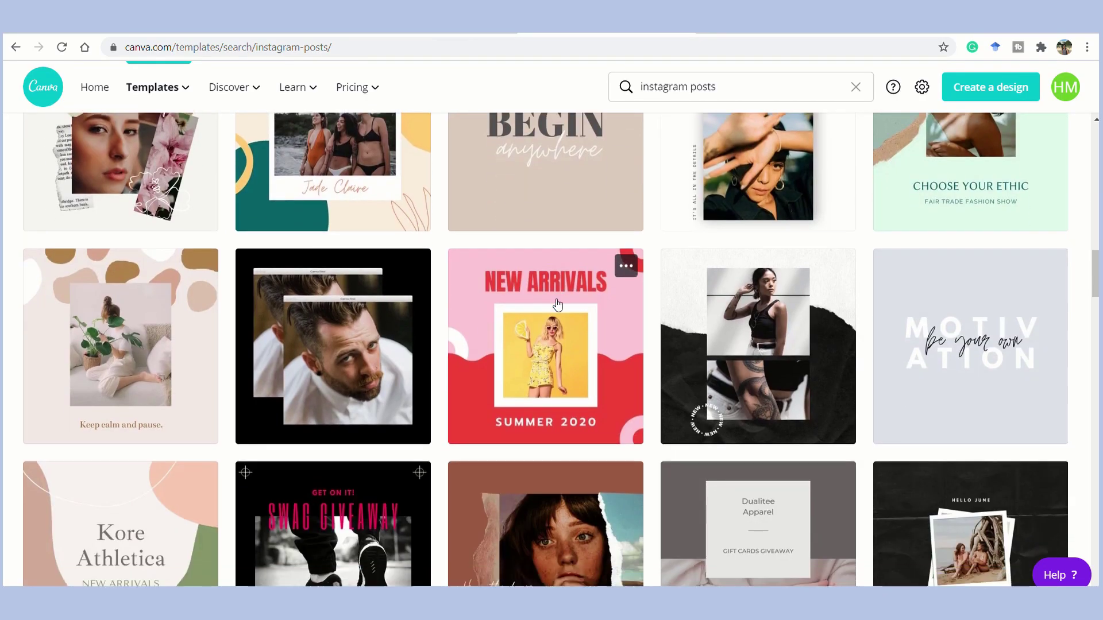
{"action": "scroll", "coordinate": [558, 304], "scroll_direction": "down", "scroll_amount": 1}
{"action": "mouse_move", "coordinate": [251, 90]}
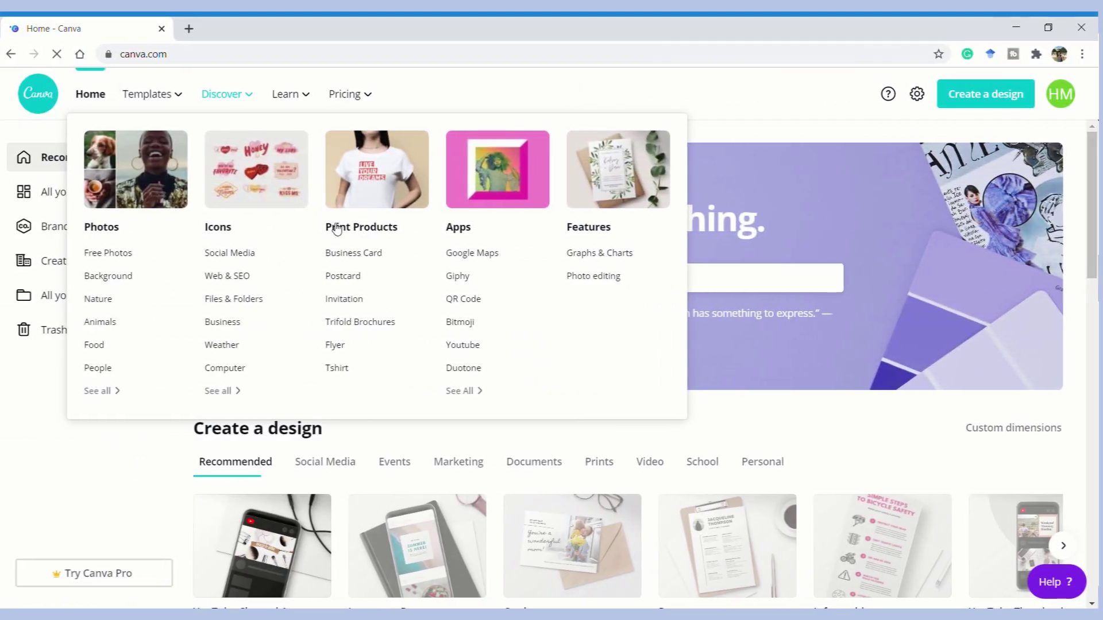
Step: Go to Canva Print and scroll through Top Print Products like T-Shirts and Rack Cards
{"action": "left_click", "coordinate": [378, 229]}
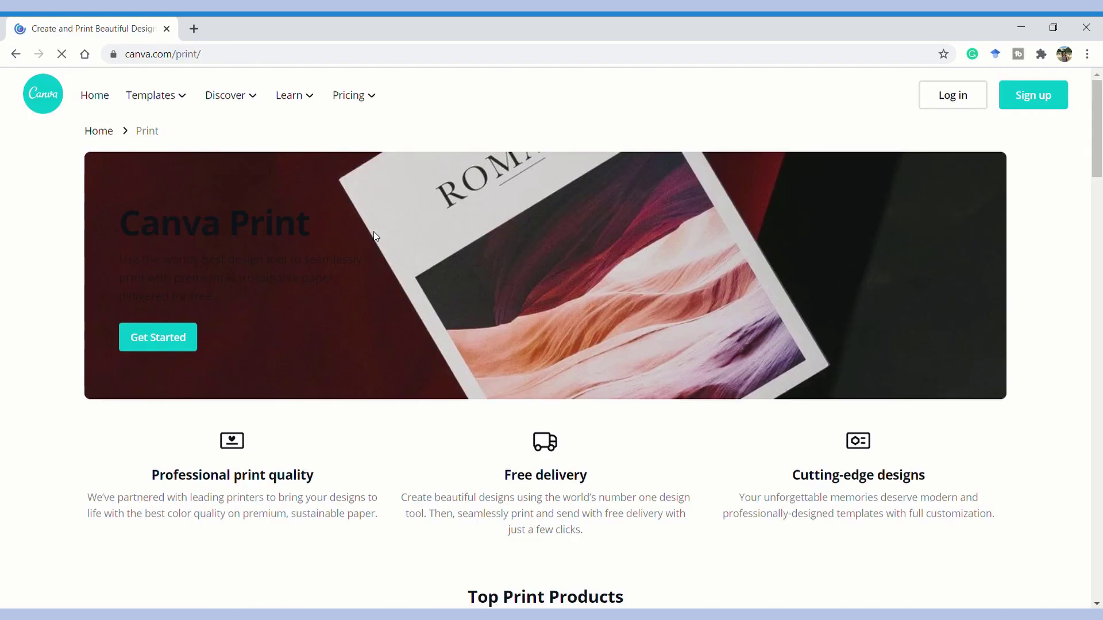
{"action": "scroll", "coordinate": [1068, 222], "scroll_direction": "down", "scroll_amount": 3}
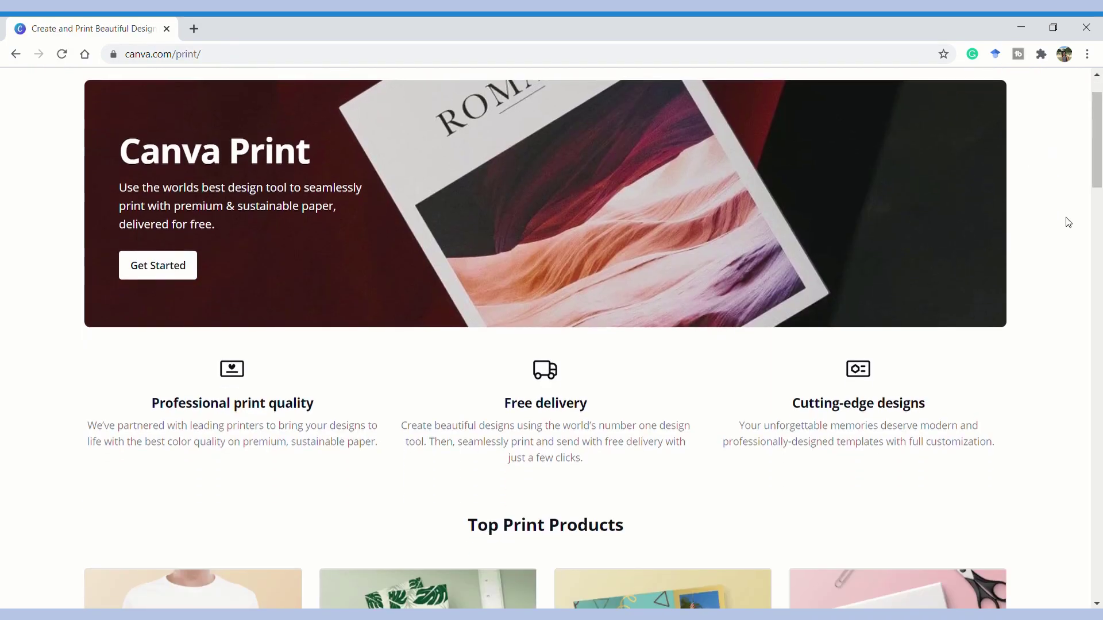
{"action": "scroll", "coordinate": [1069, 223], "scroll_direction": "down", "scroll_amount": 1}
{"action": "scroll", "coordinate": [1068, 223], "scroll_direction": "down", "scroll_amount": 2}
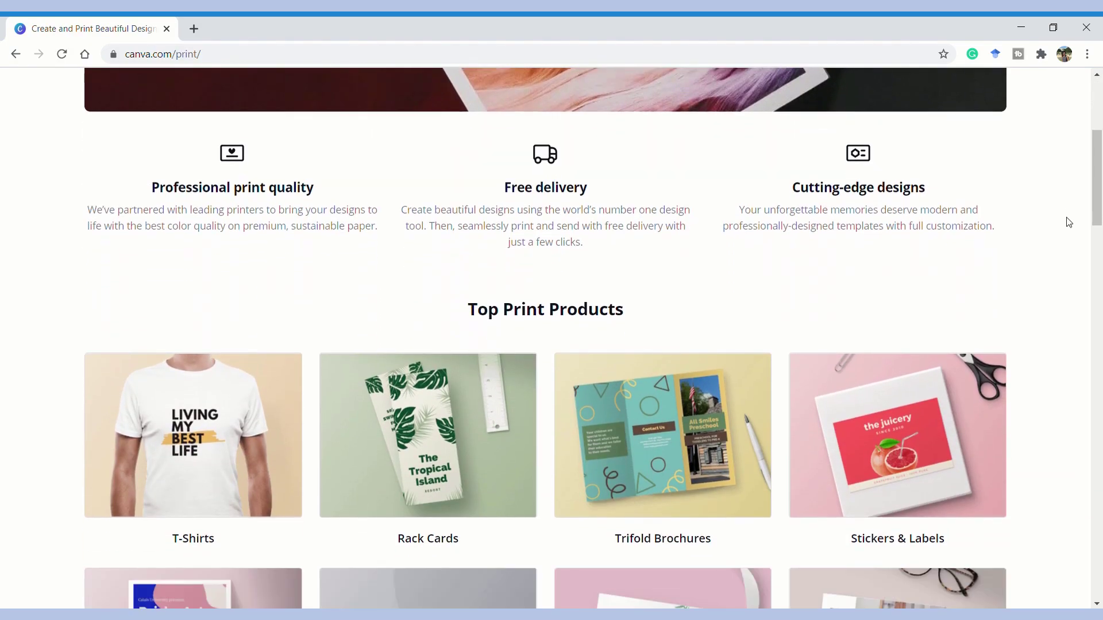
{"action": "scroll", "coordinate": [1068, 222], "scroll_direction": "down", "scroll_amount": 2}
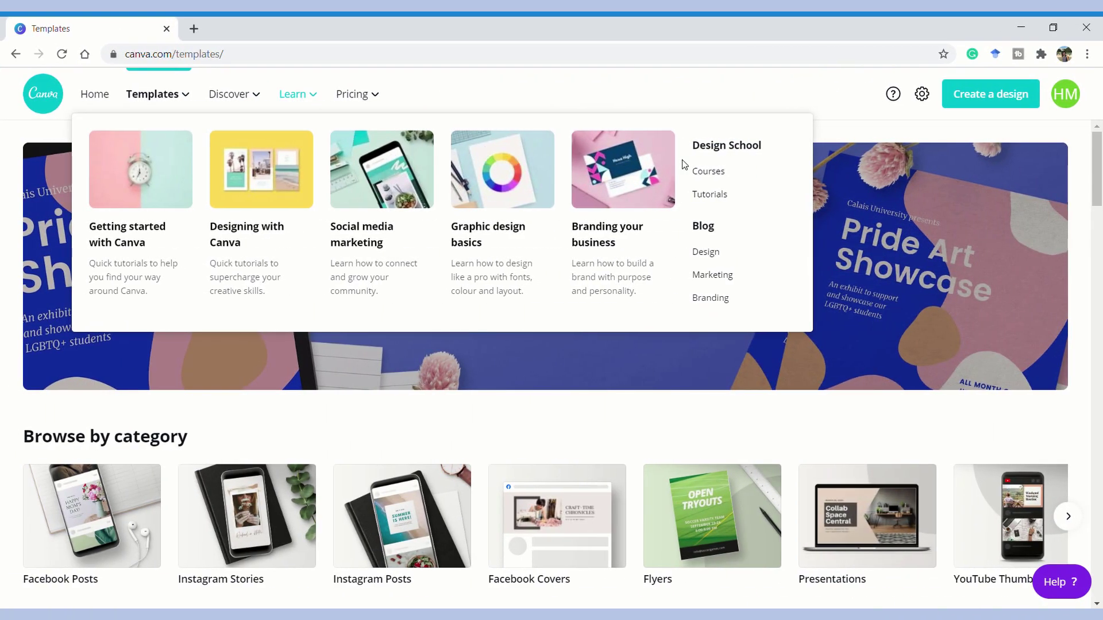
Step: Go to Design School and scroll down through its Courses and Tutorials sections
{"action": "left_click", "coordinate": [700, 151]}
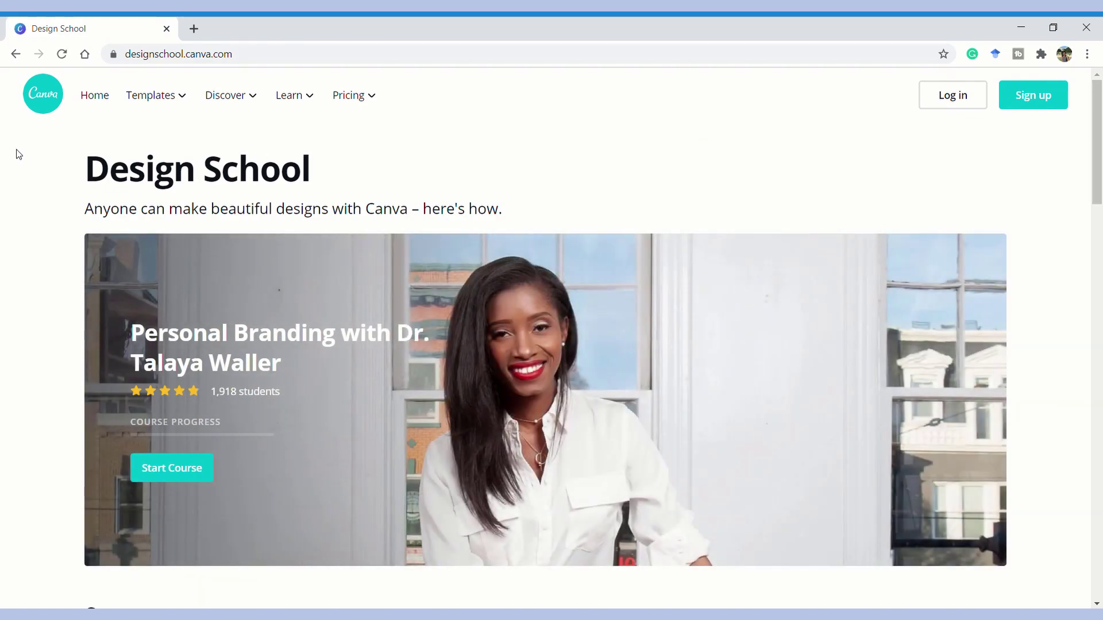
{"action": "scroll", "coordinate": [19, 154], "scroll_direction": "down", "scroll_amount": 2}
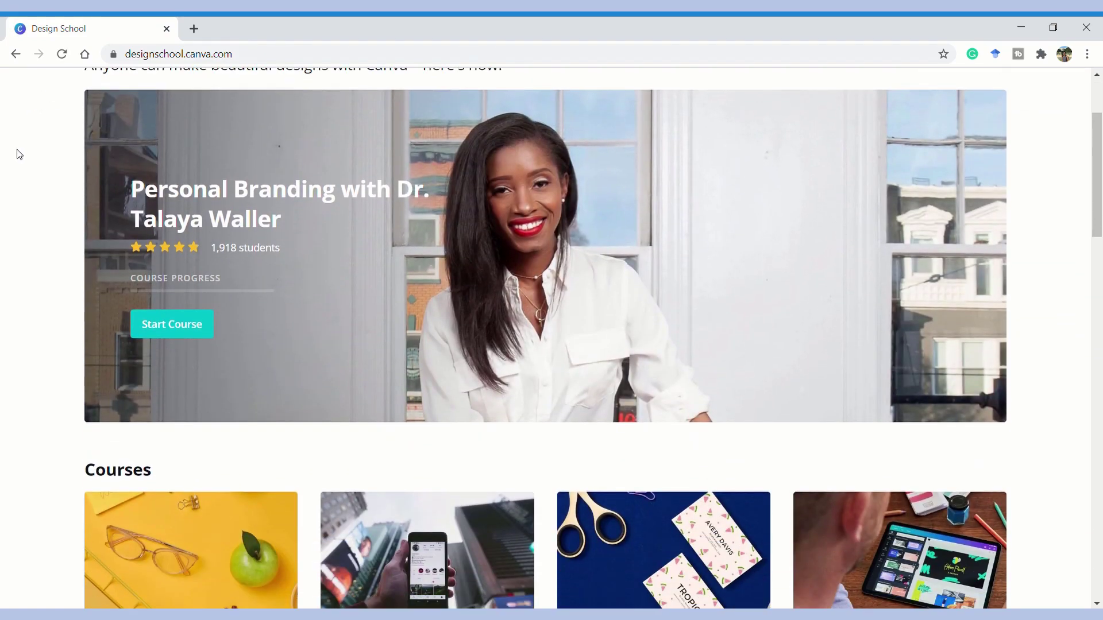
{"action": "scroll", "coordinate": [19, 154], "scroll_direction": "down", "scroll_amount": 1}
{"action": "scroll", "coordinate": [19, 154], "scroll_direction": "down", "scroll_amount": 1}
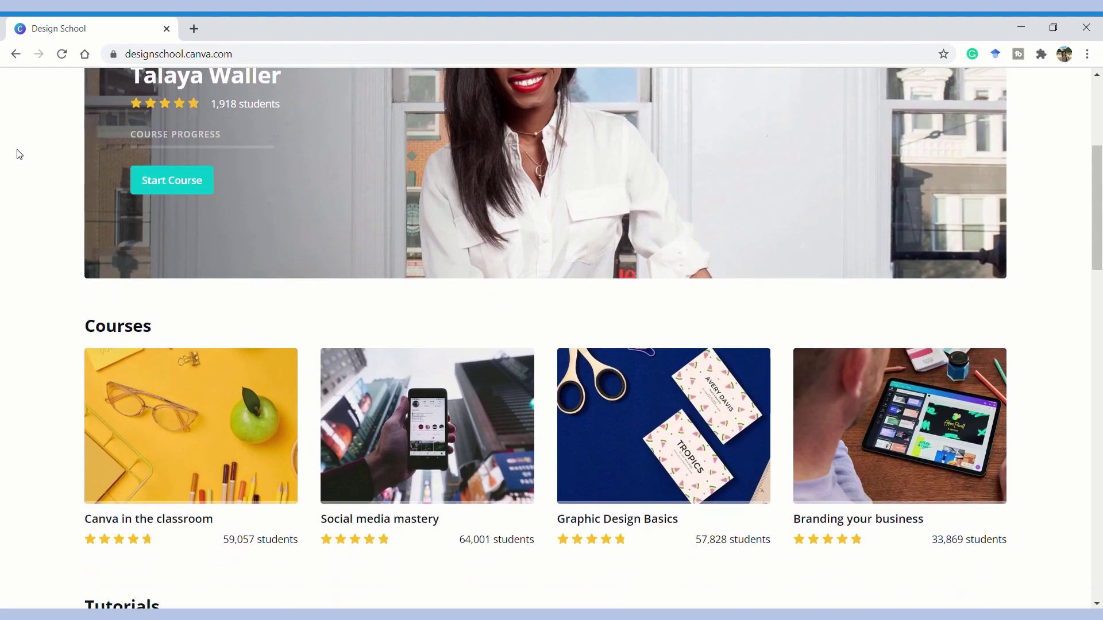
{"action": "scroll", "coordinate": [19, 154], "scroll_direction": "down", "scroll_amount": 1}
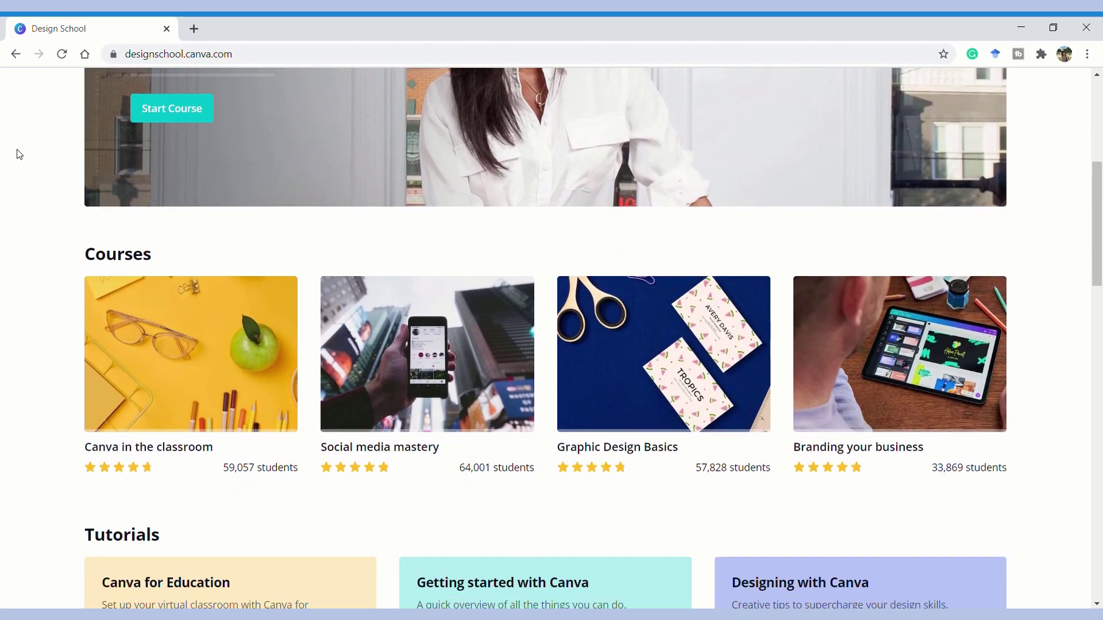
{"action": "scroll", "coordinate": [19, 154], "scroll_direction": "down", "scroll_amount": 1}
{"action": "scroll", "coordinate": [19, 154], "scroll_direction": "down", "scroll_amount": 1}
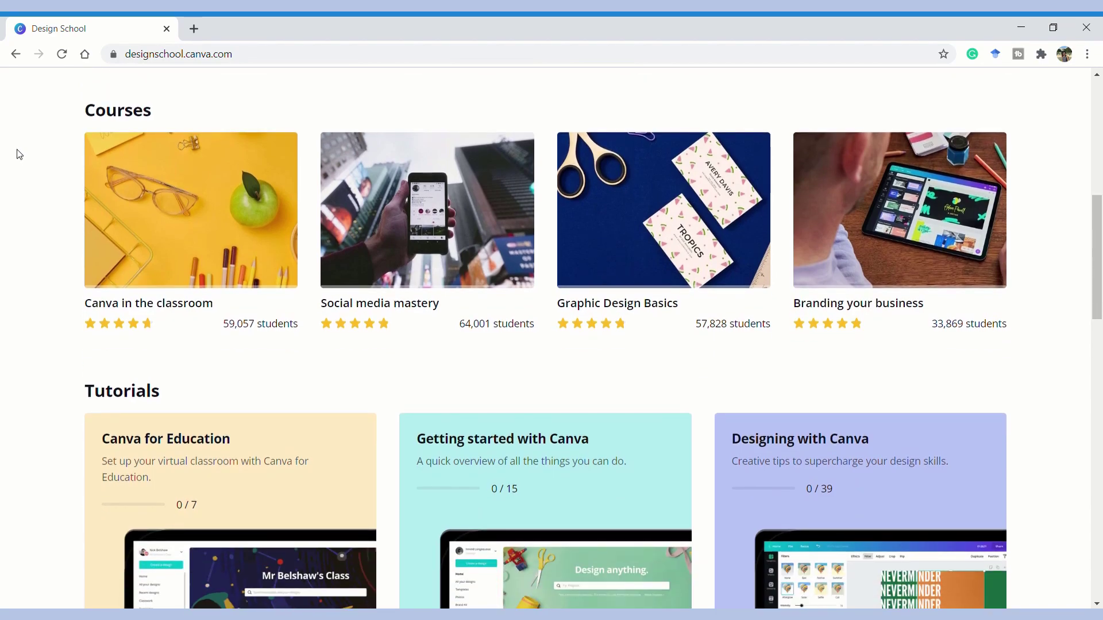
{"action": "scroll", "coordinate": [19, 154], "scroll_direction": "down", "scroll_amount": 1}
{"action": "scroll", "coordinate": [19, 154], "scroll_direction": "down", "scroll_amount": 1}
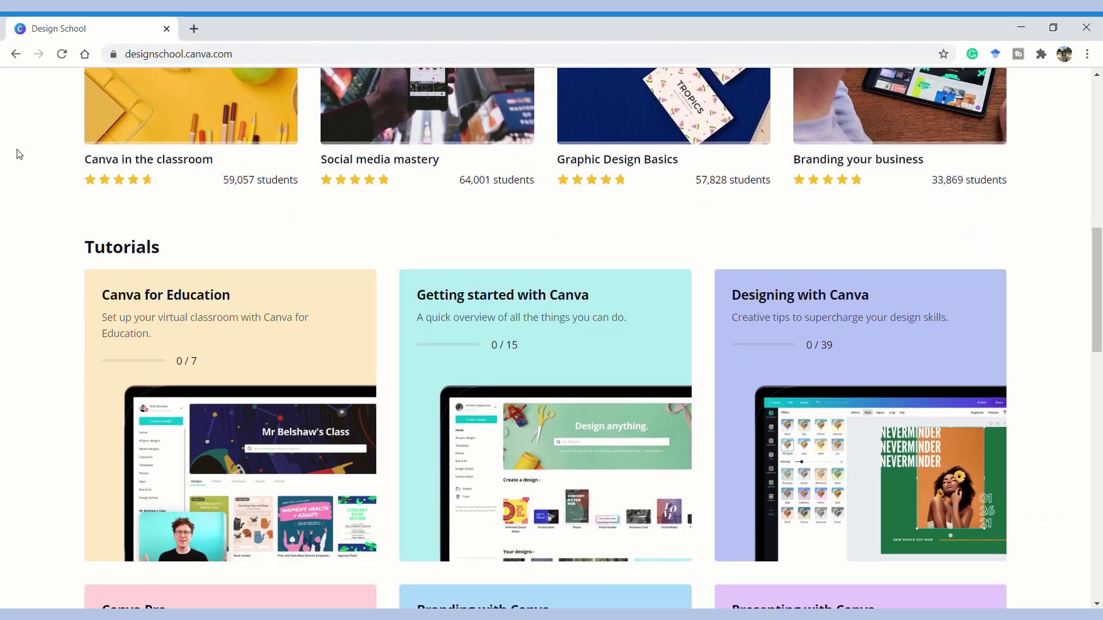
{"action": "scroll", "coordinate": [19, 154], "scroll_direction": "down", "scroll_amount": 1}
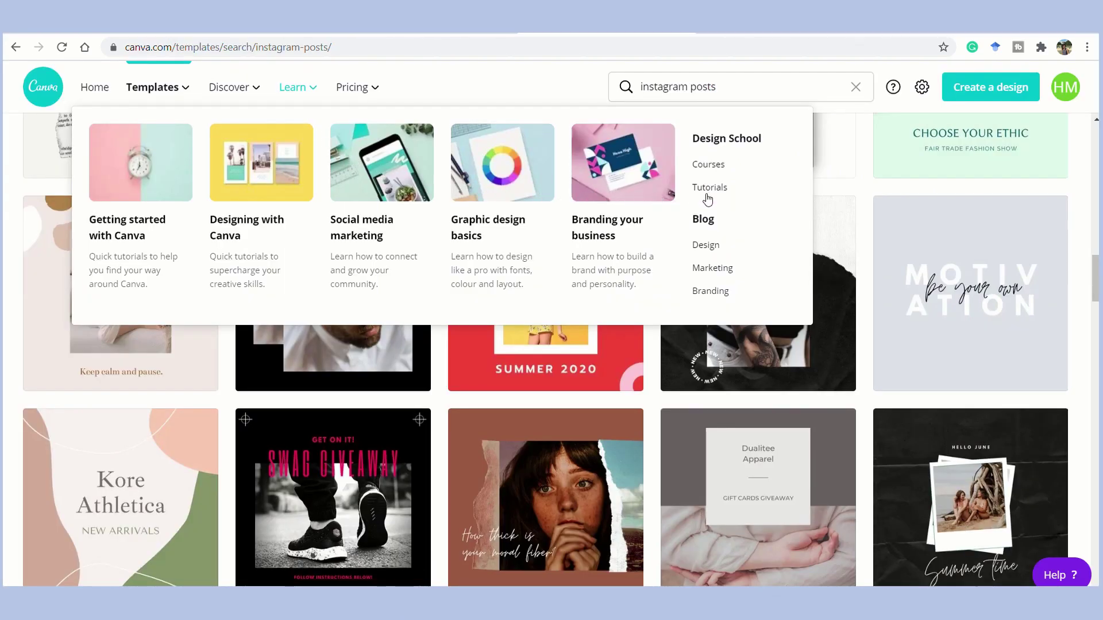
Step: Browse the Design School tutorial cards and open the Branding with Canva tutorials
{"action": "left_click", "coordinate": [708, 189]}
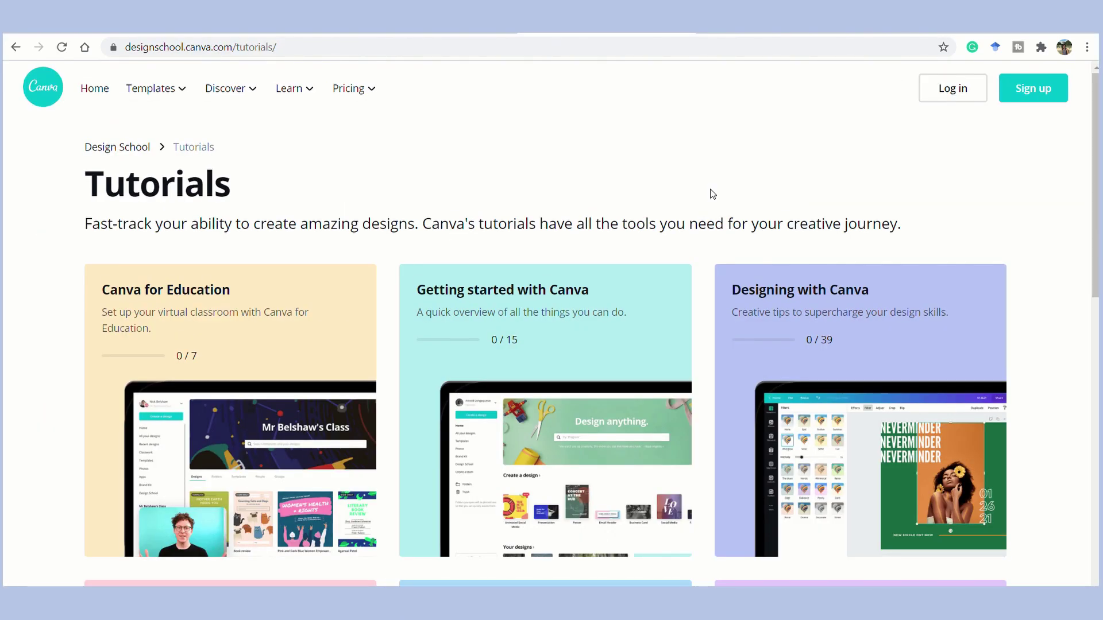
{"action": "scroll", "coordinate": [715, 195], "scroll_direction": "down", "scroll_amount": 1}
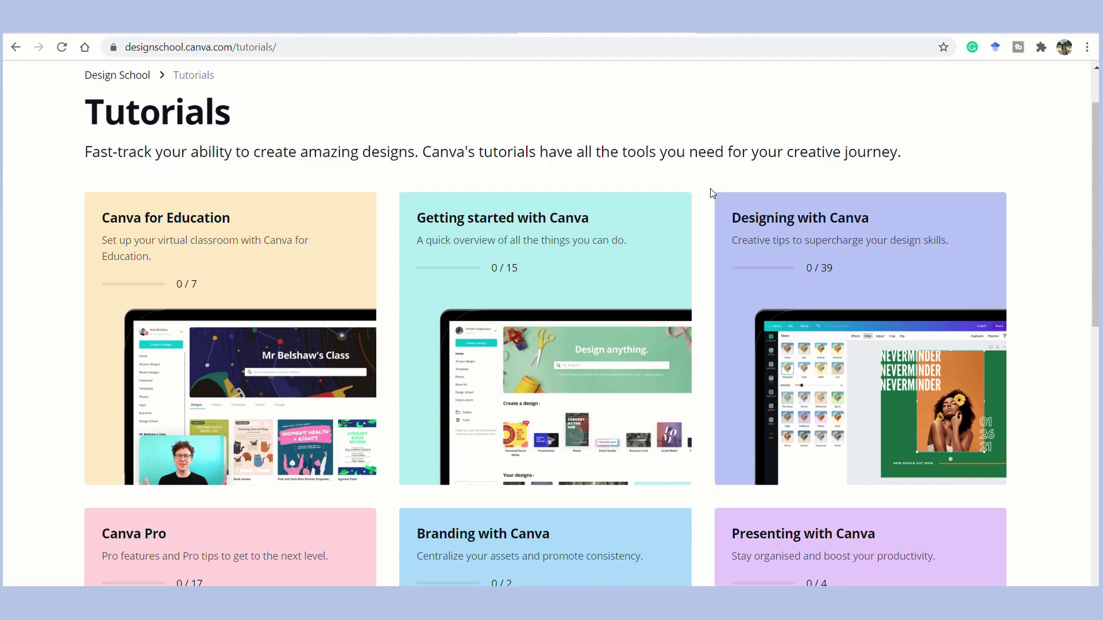
{"action": "scroll", "coordinate": [712, 193], "scroll_direction": "down", "scroll_amount": 1}
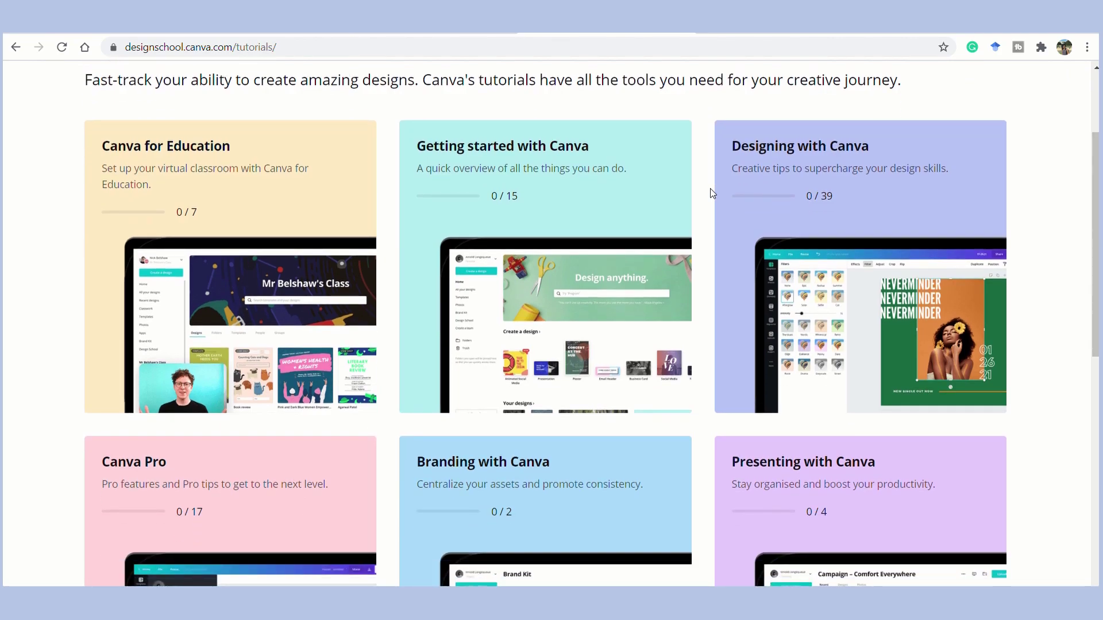
{"action": "scroll", "coordinate": [712, 193], "scroll_direction": "down", "scroll_amount": 4}
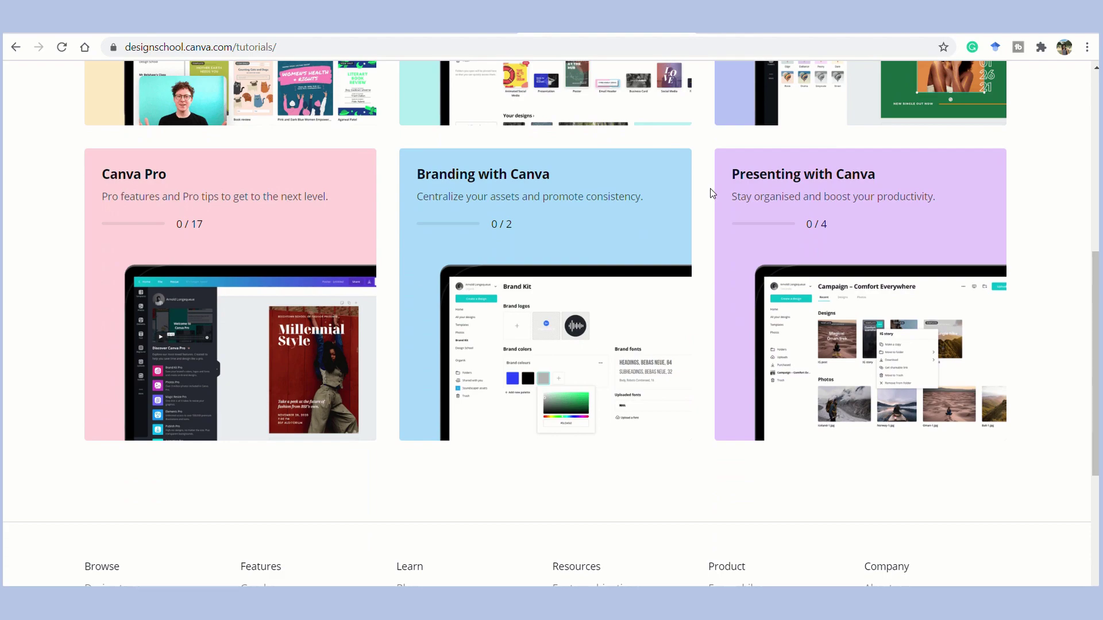
{"action": "scroll", "coordinate": [712, 193], "scroll_direction": "up", "scroll_amount": 1}
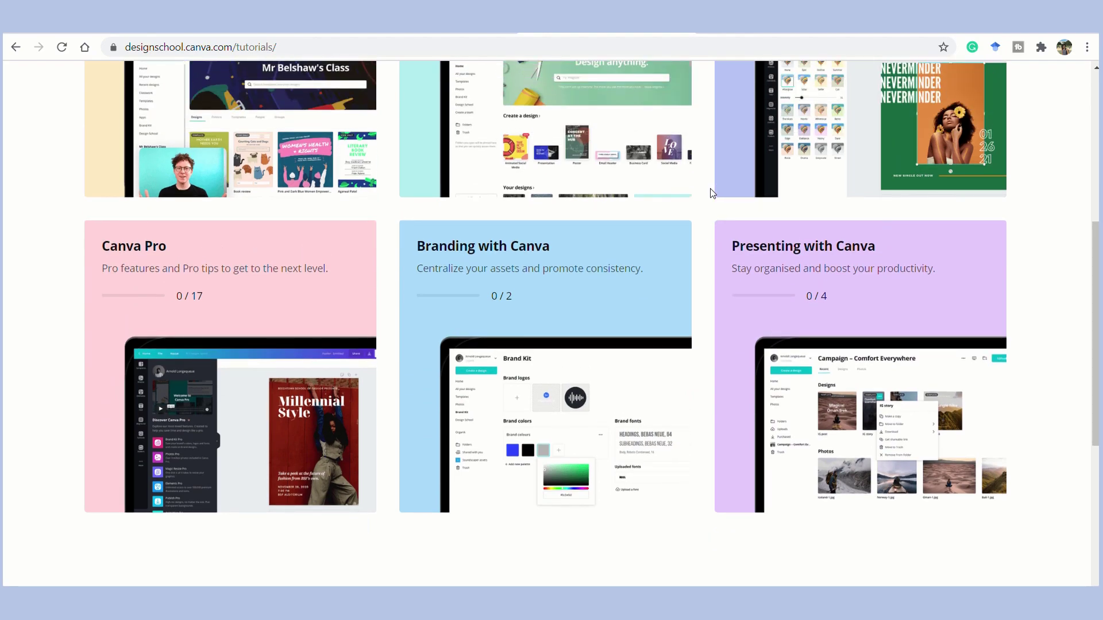
{"action": "left_click", "coordinate": [663, 314]}
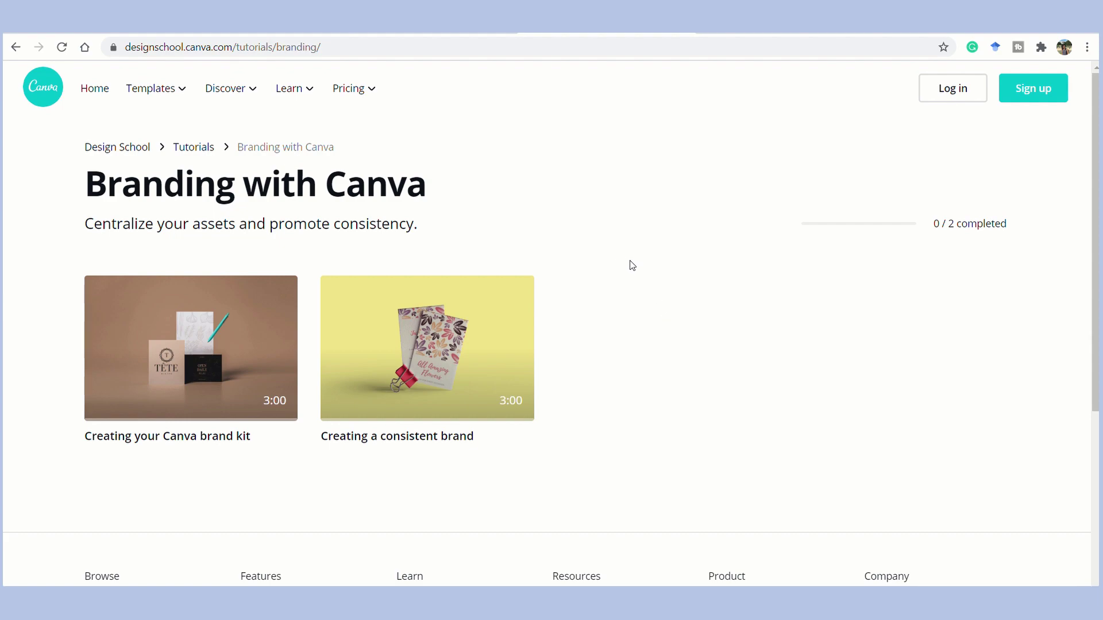
{"action": "mouse_move", "coordinate": [295, 103]}
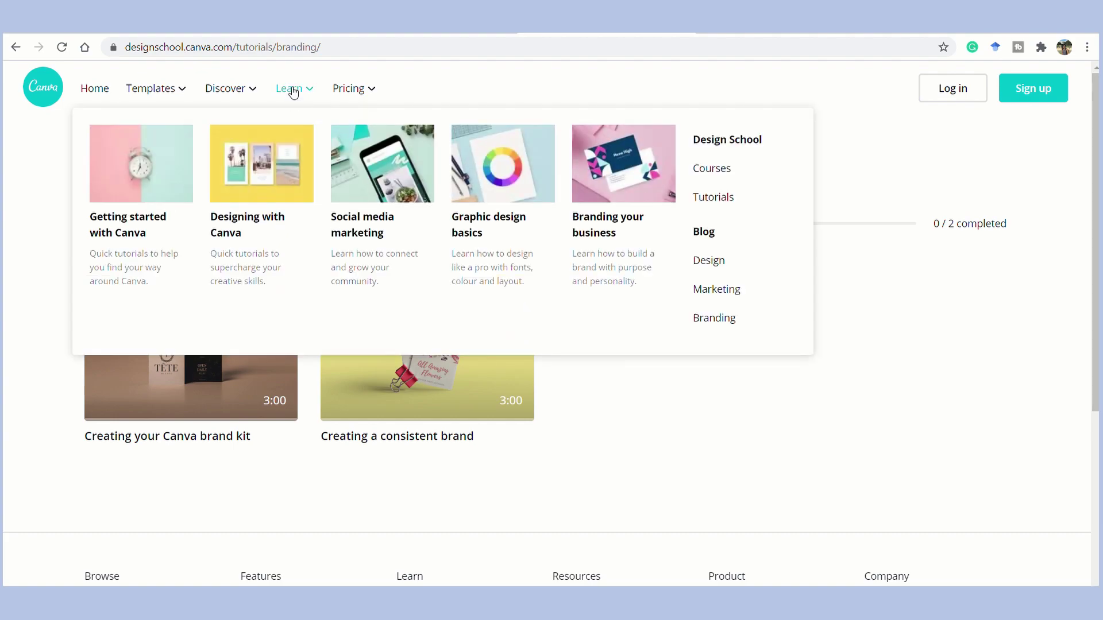
Step: Go to Design School Courses and scroll down to the five course cards
{"action": "left_click", "coordinate": [711, 168]}
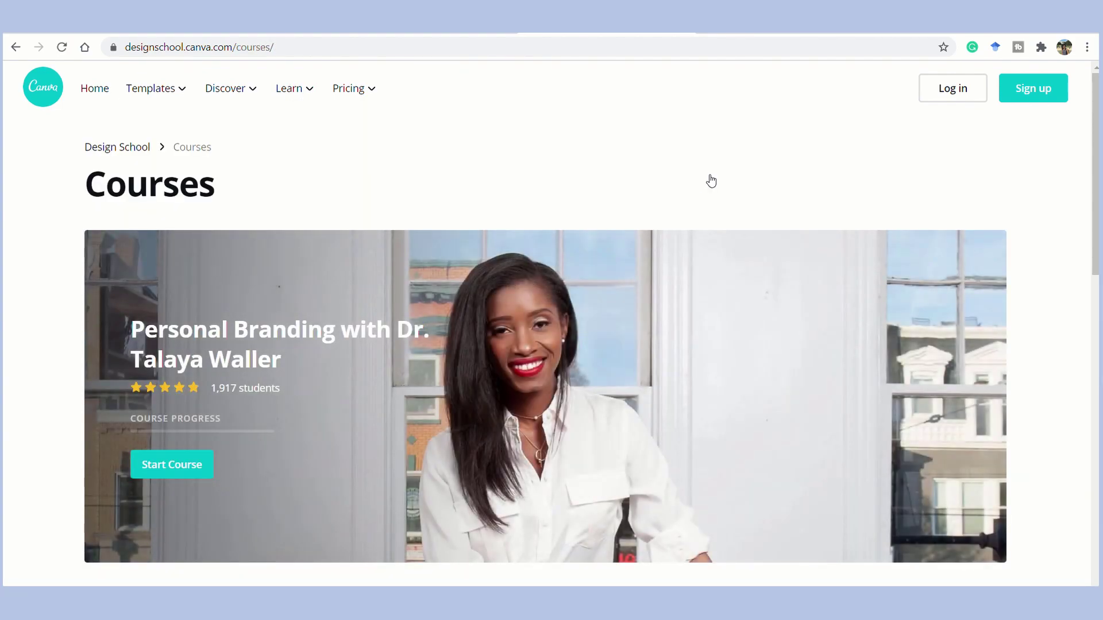
{"action": "scroll", "coordinate": [711, 181], "scroll_direction": "down", "scroll_amount": 6}
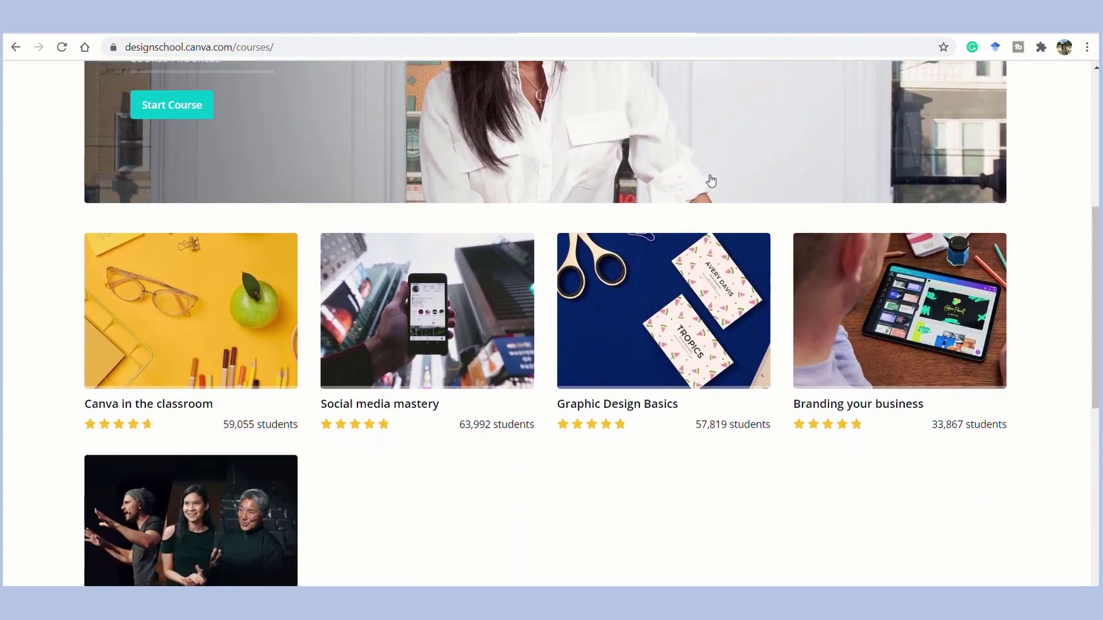
{"action": "scroll", "coordinate": [711, 181], "scroll_direction": "down", "scroll_amount": 1}
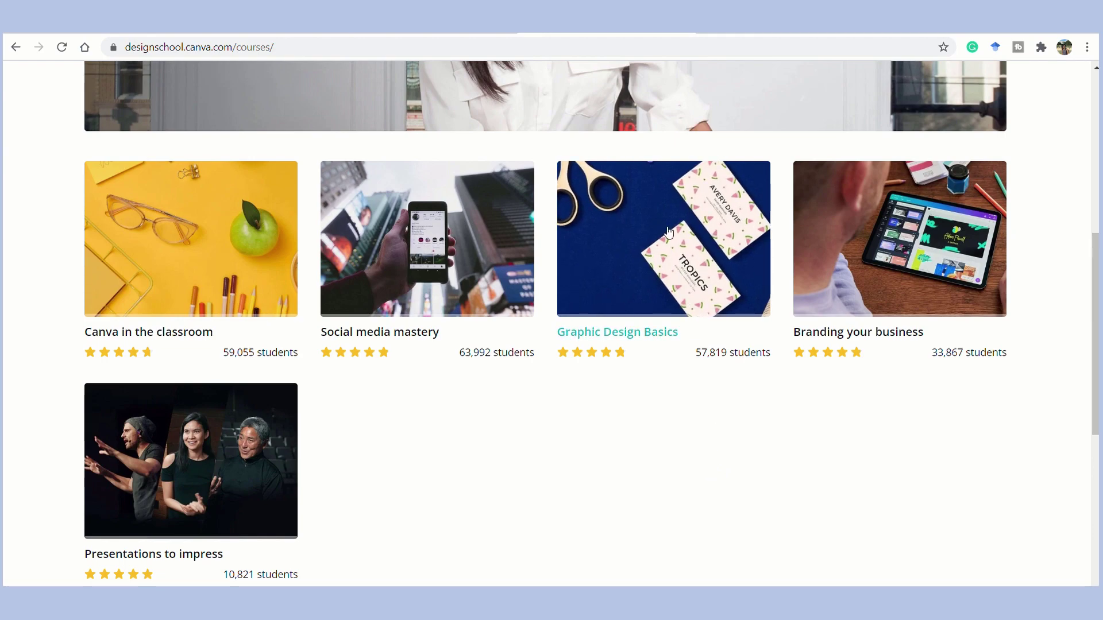
Step: Open the Graphic Design Basics course and scroll over its overview
{"action": "left_click", "coordinate": [668, 231]}
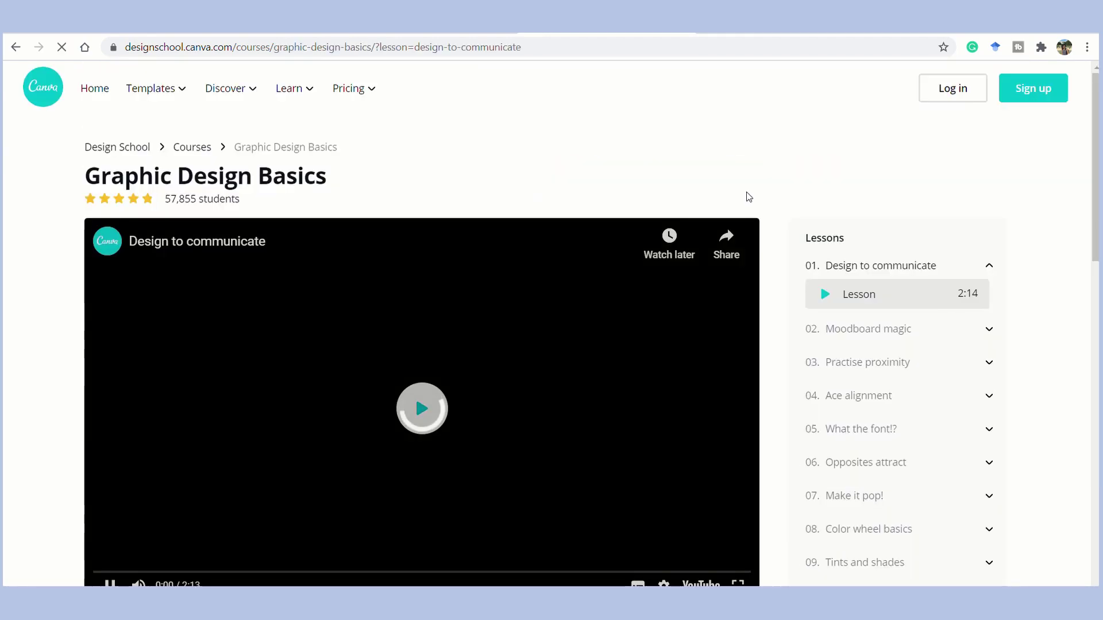
{"action": "scroll", "coordinate": [750, 198], "scroll_direction": "down", "scroll_amount": 3}
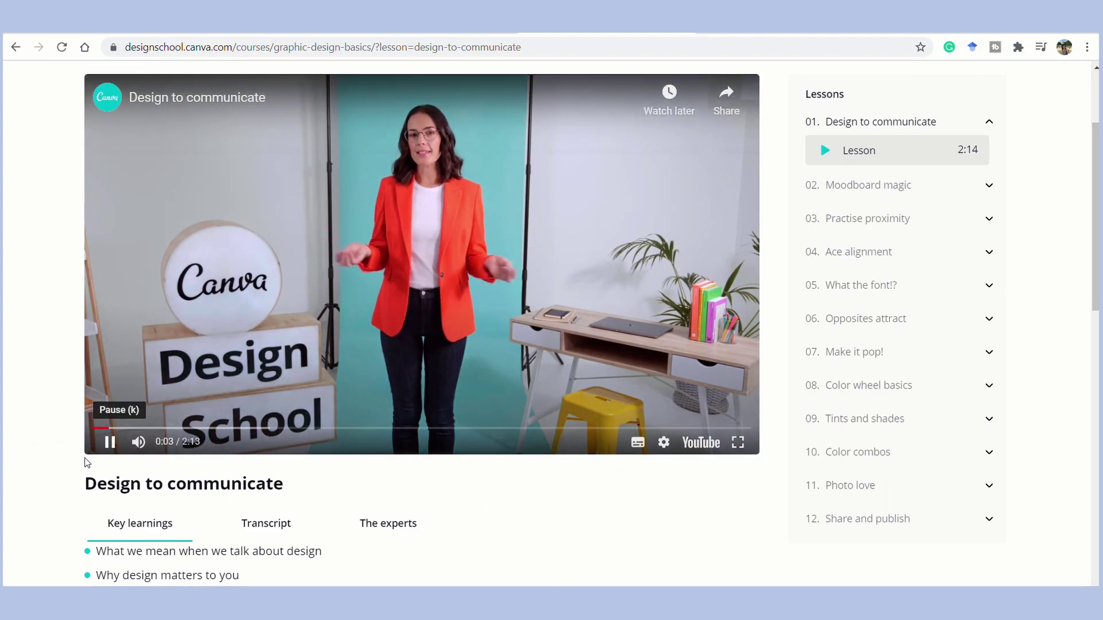
{"action": "scroll", "coordinate": [87, 463], "scroll_direction": "down", "scroll_amount": 3}
{"action": "scroll", "coordinate": [86, 463], "scroll_direction": "up", "scroll_amount": 3}
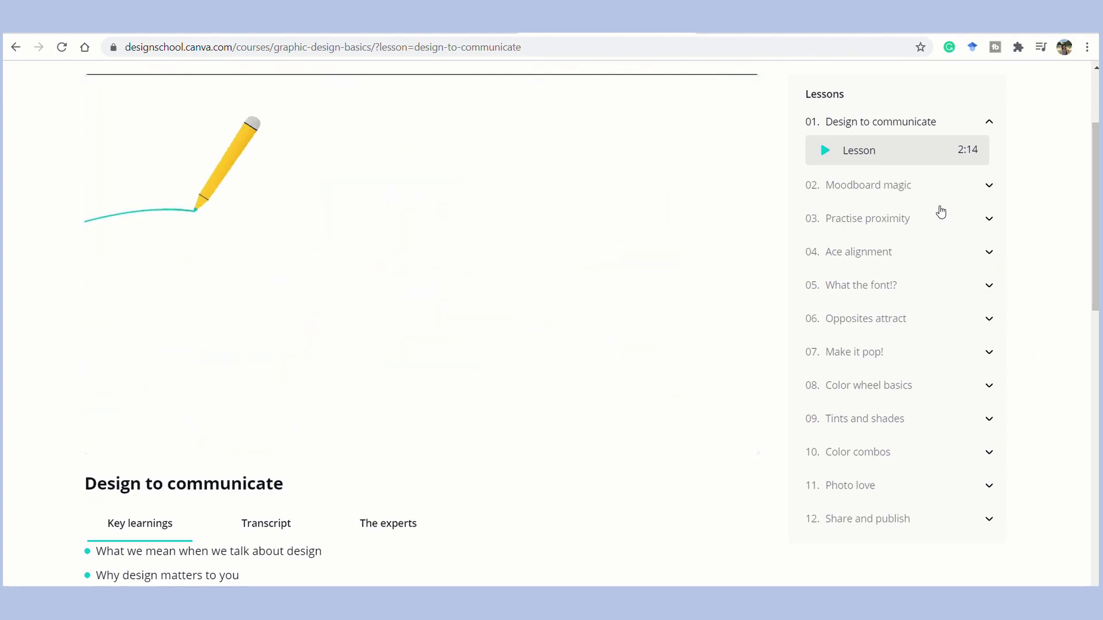
{"action": "scroll", "coordinate": [940, 214], "scroll_direction": "up", "scroll_amount": 2}
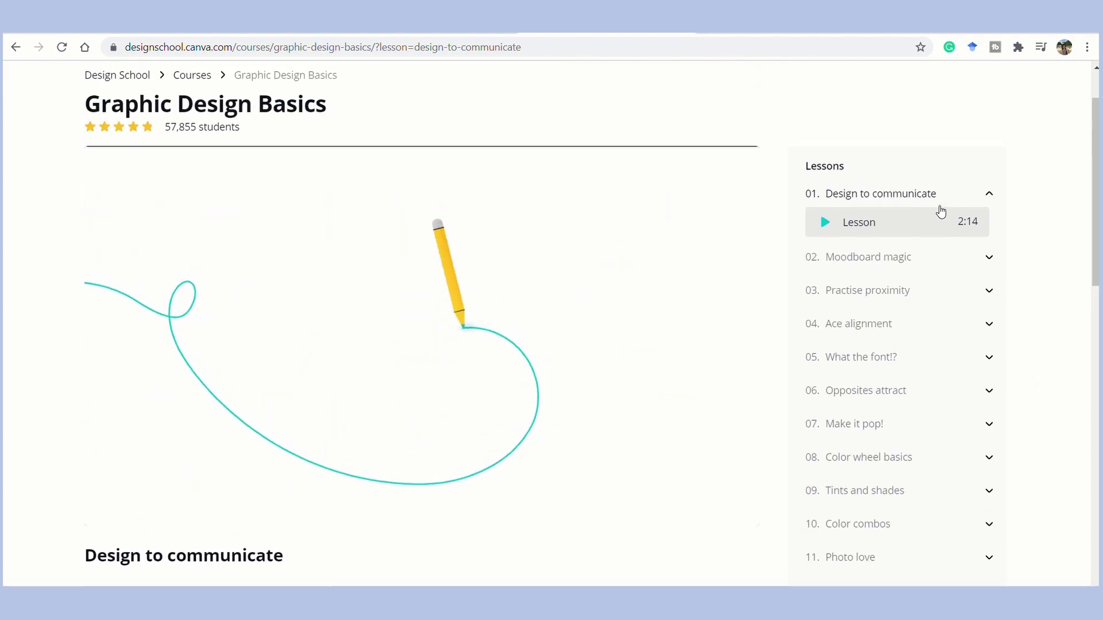
Step: Expand lessons 02, 03, 05 and 09, and play the Tints and shades video
{"action": "left_click", "coordinate": [992, 254]}
{"action": "scroll", "coordinate": [999, 317], "scroll_direction": "down", "scroll_amount": 1}
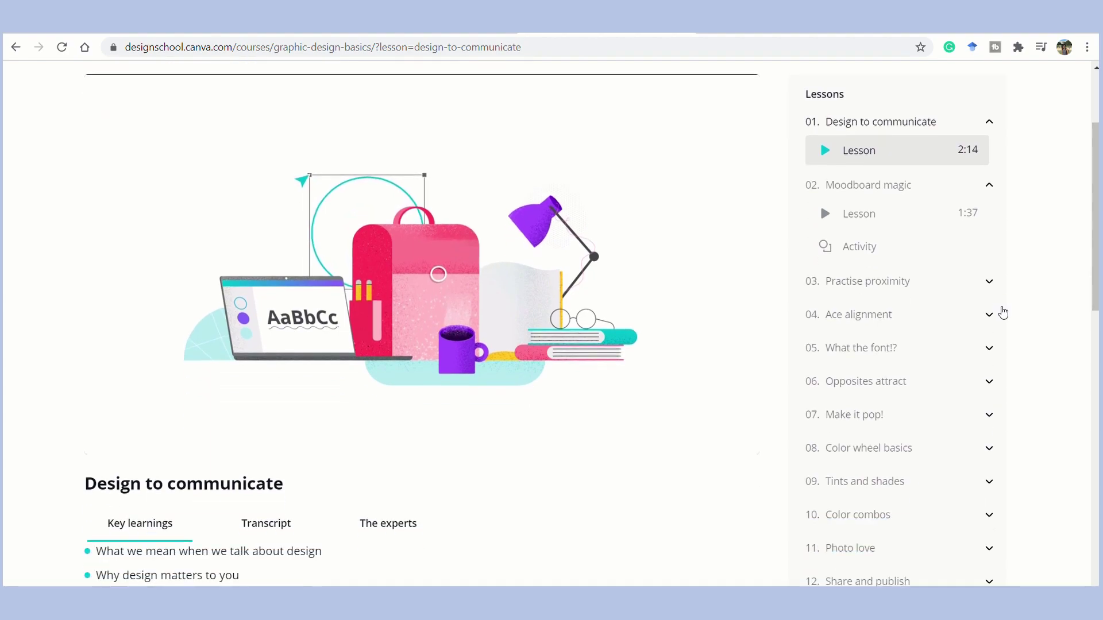
{"action": "left_click", "coordinate": [990, 284]}
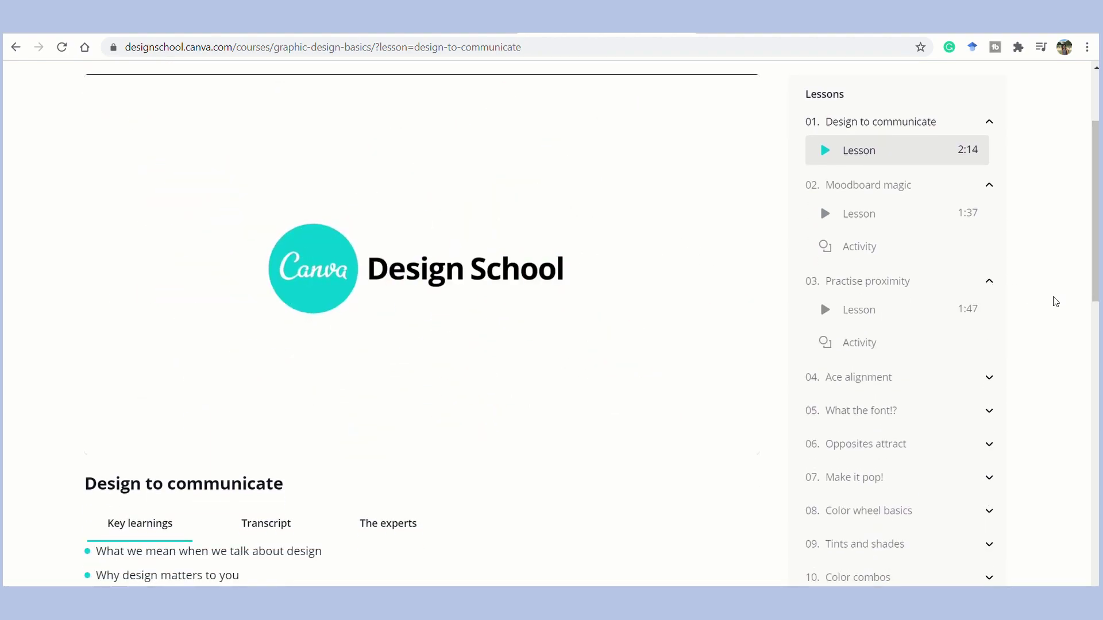
{"action": "scroll", "coordinate": [1053, 299], "scroll_direction": "up", "scroll_amount": 2}
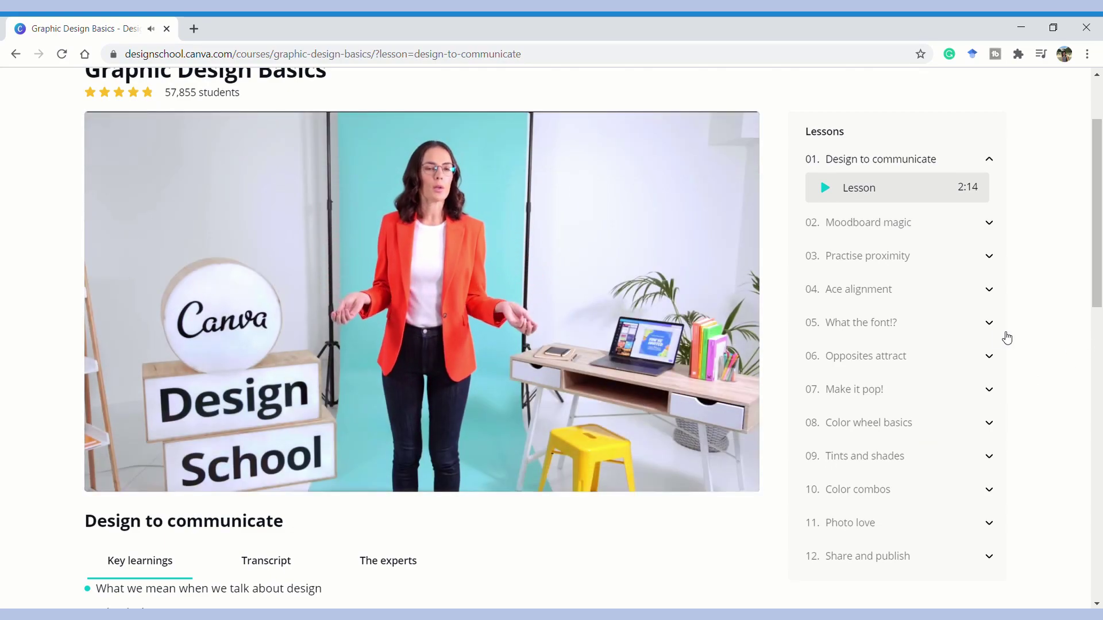
{"action": "left_click", "coordinate": [990, 325]}
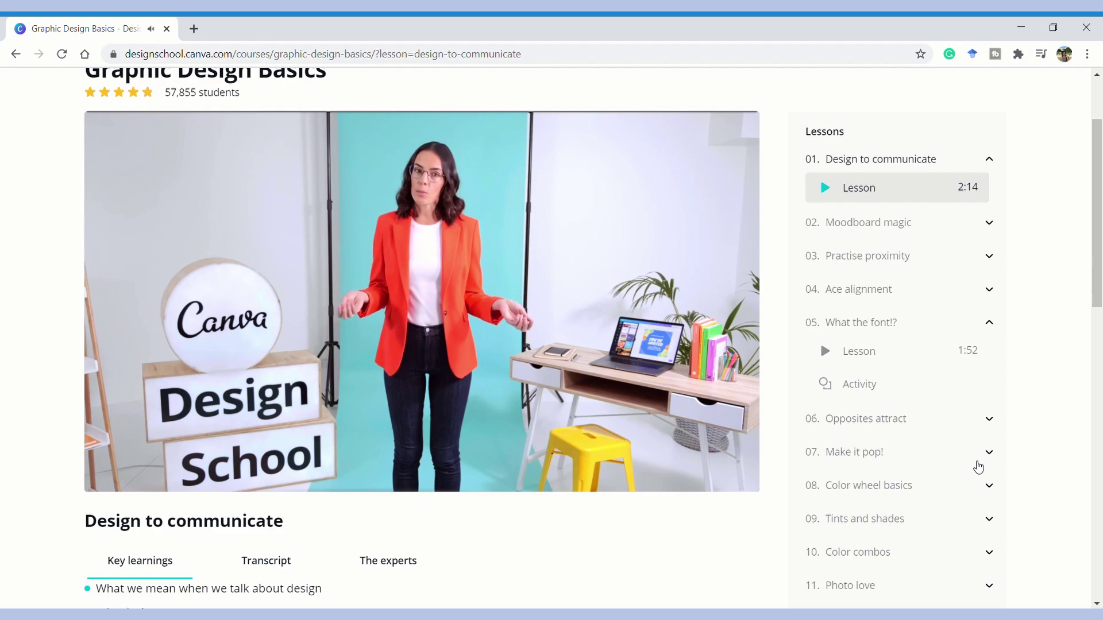
{"action": "left_click", "coordinate": [975, 523]}
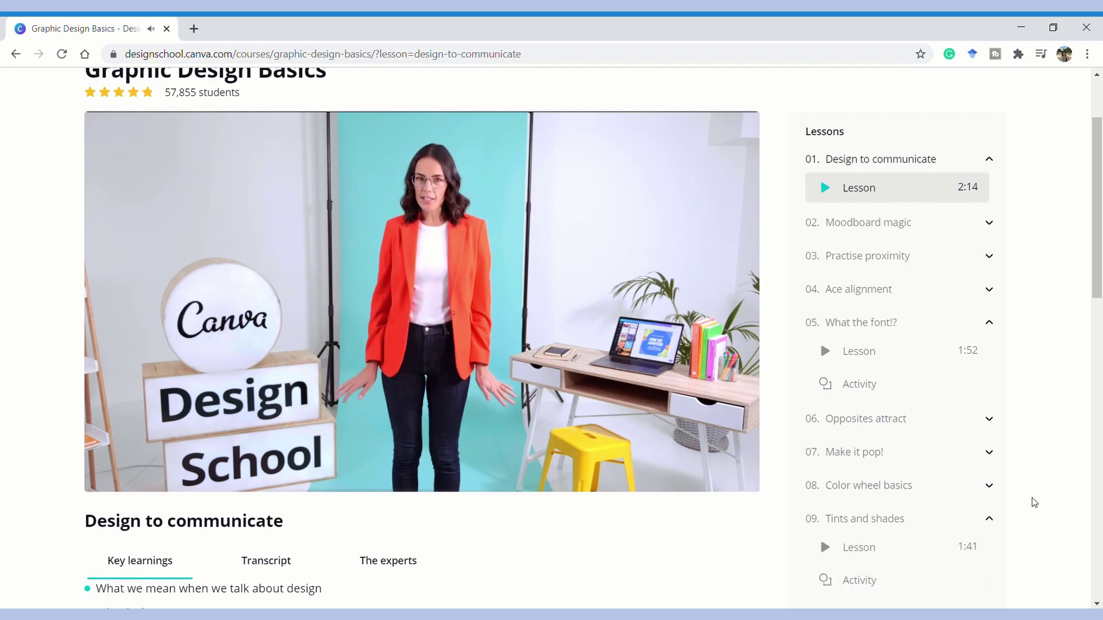
{"action": "scroll", "coordinate": [1026, 494], "scroll_direction": "down", "scroll_amount": 1}
{"action": "left_click", "coordinate": [886, 473]}
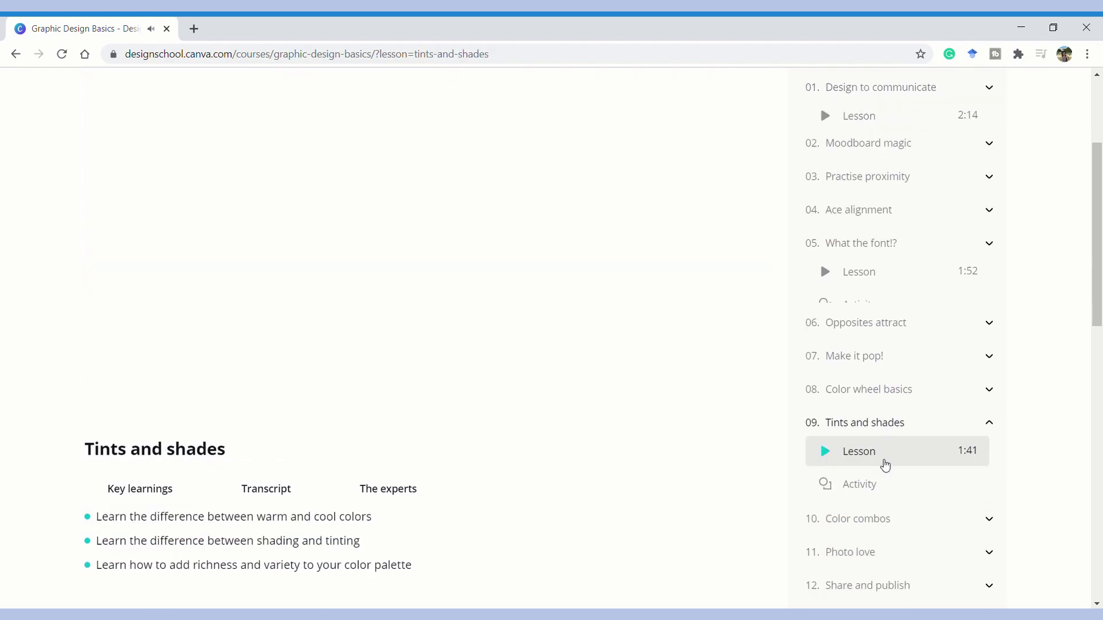
{"action": "scroll", "coordinate": [781, 332], "scroll_direction": "up", "scroll_amount": 1}
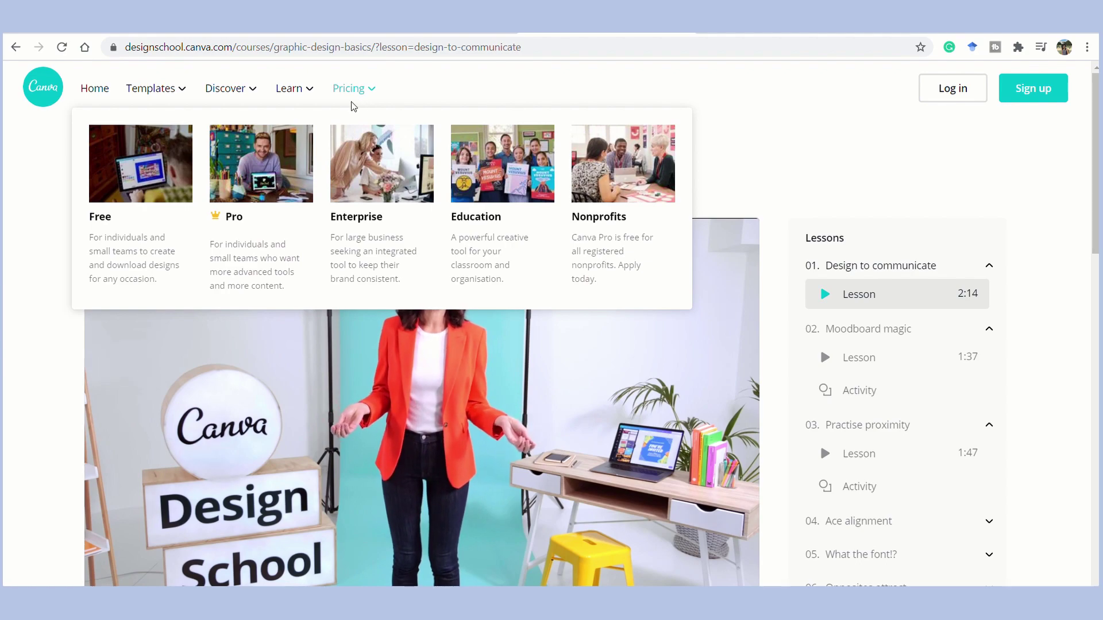
Step: Go to Pricing and scroll through the Free, Pro and Enterprise plan comparison
{"action": "left_click", "coordinate": [354, 94]}
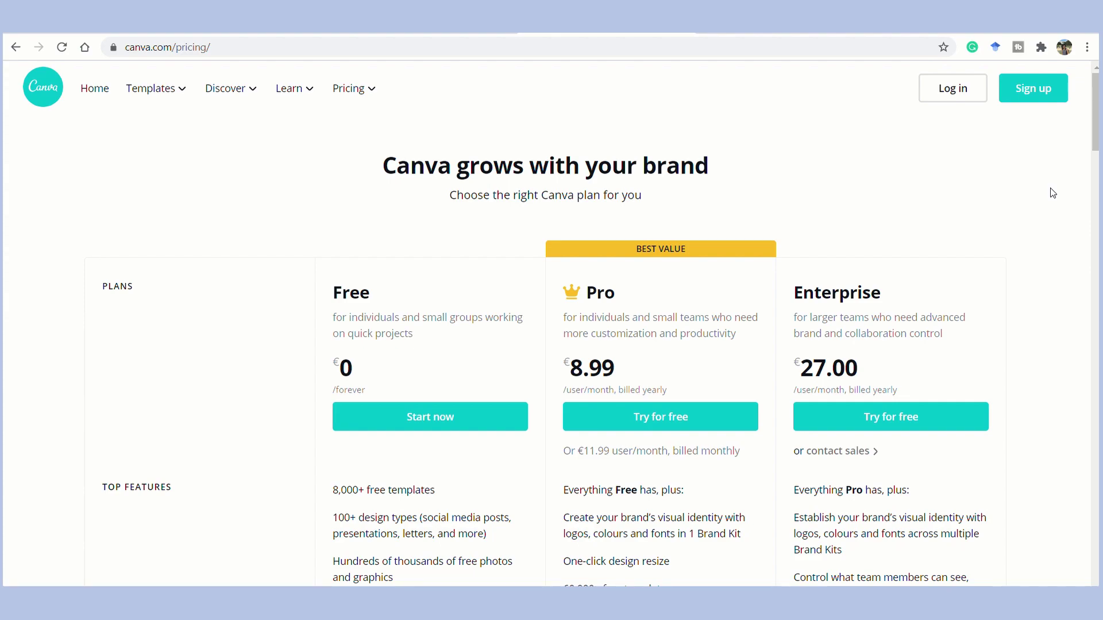
{"action": "scroll", "coordinate": [1053, 193], "scroll_direction": "down", "scroll_amount": 7}
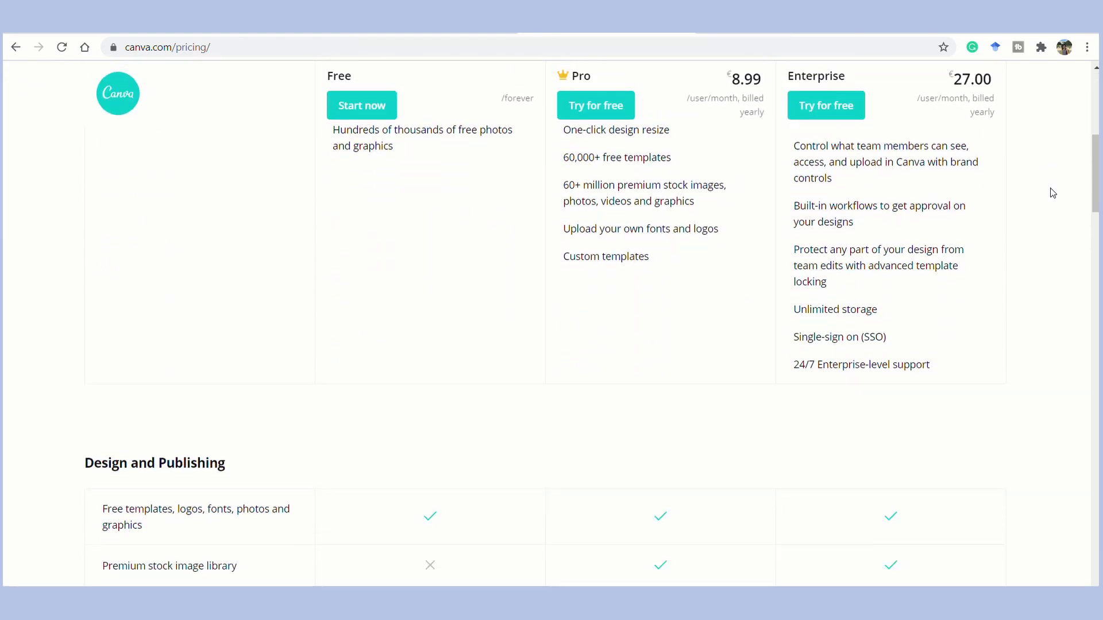
{"action": "scroll", "coordinate": [1053, 193], "scroll_direction": "up", "scroll_amount": 8}
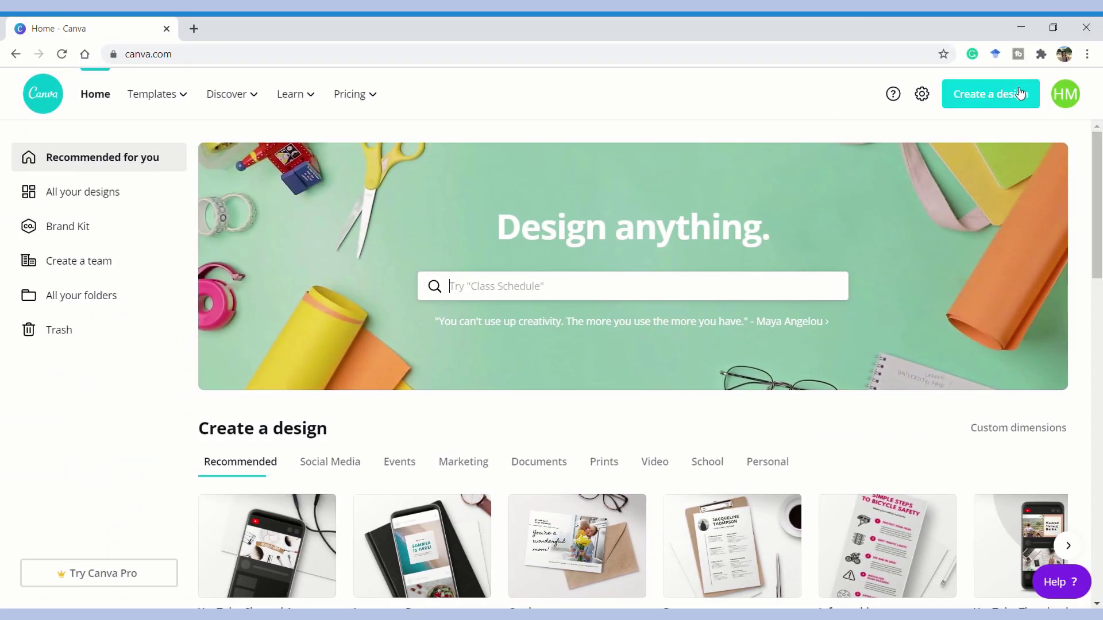
Step: Create a new Instagram Post design and browse its Photos and Elements panels
{"action": "left_click", "coordinate": [1019, 95]}
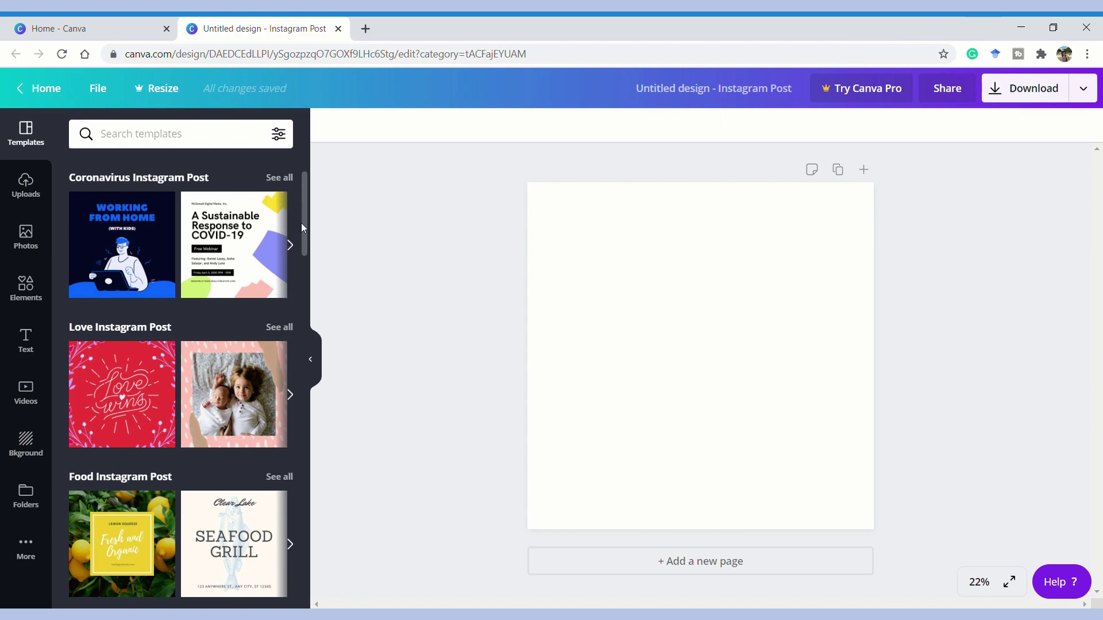
{"action": "left_click_drag", "start_coordinate": [304, 218], "coordinate": [281, 288]}
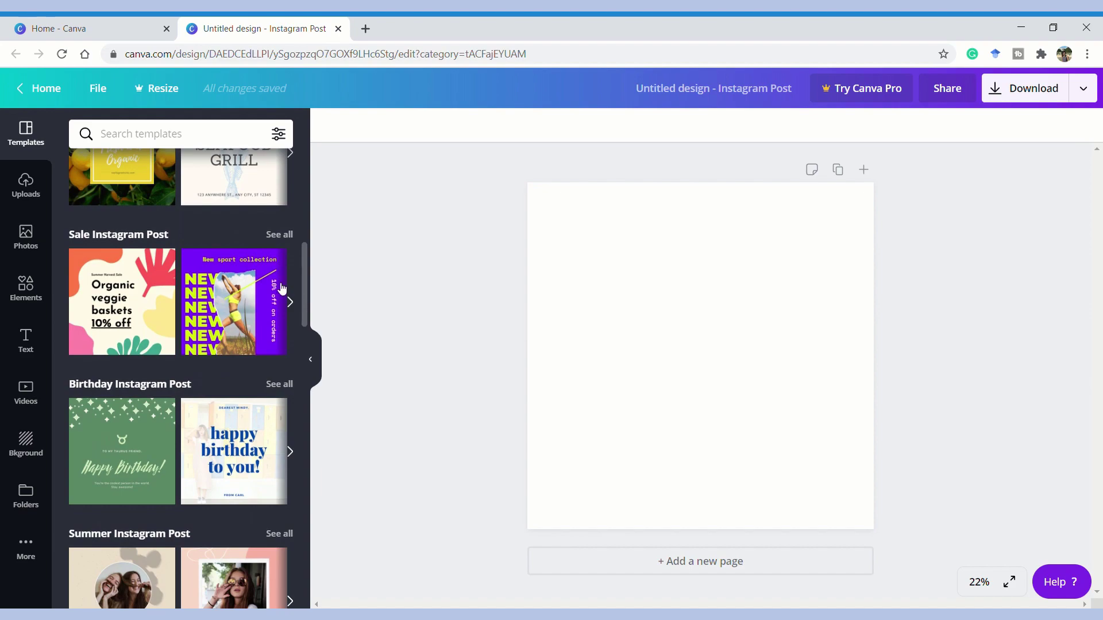
{"action": "left_click", "coordinate": [28, 244]}
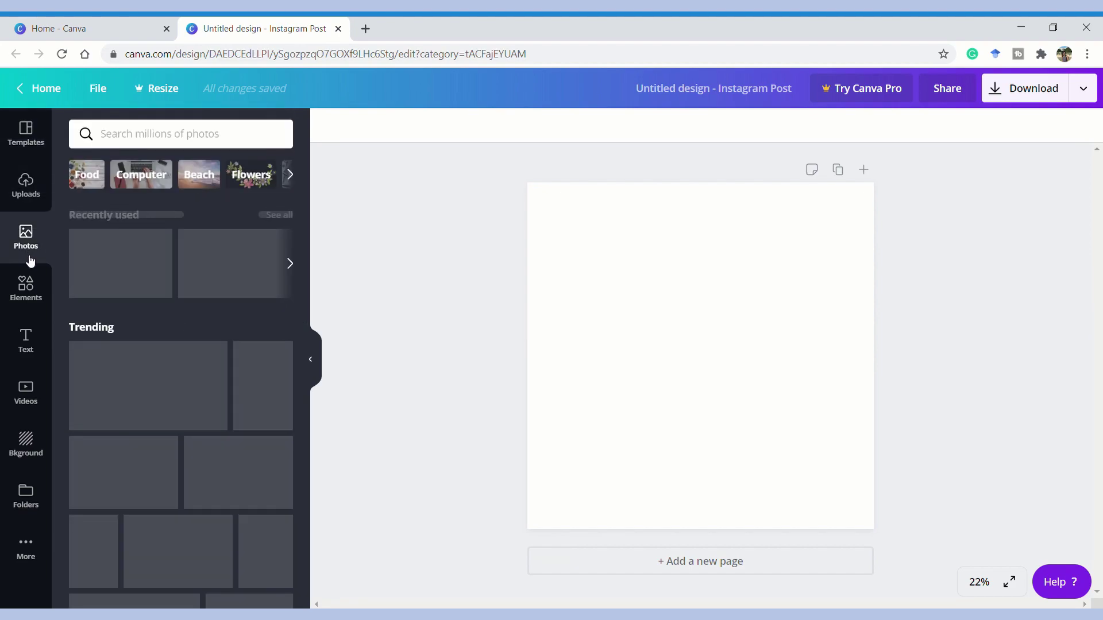
{"action": "left_click", "coordinate": [23, 287]}
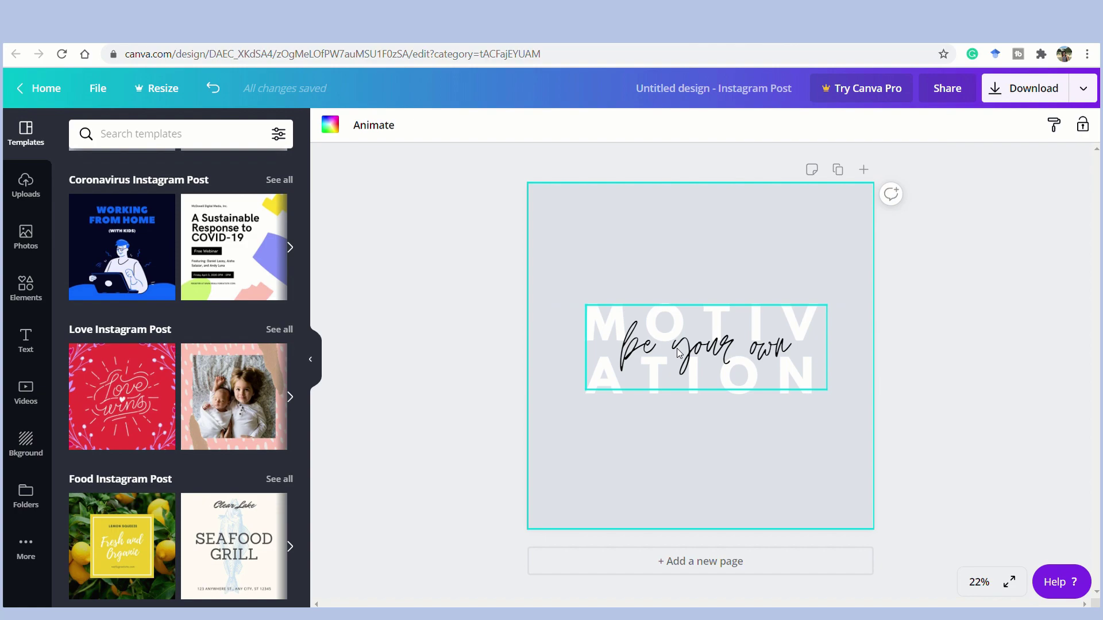
Step: Replace the script text with 'Designing with' and move it above MOTIVATION
{"action": "left_click", "coordinate": [665, 331]}
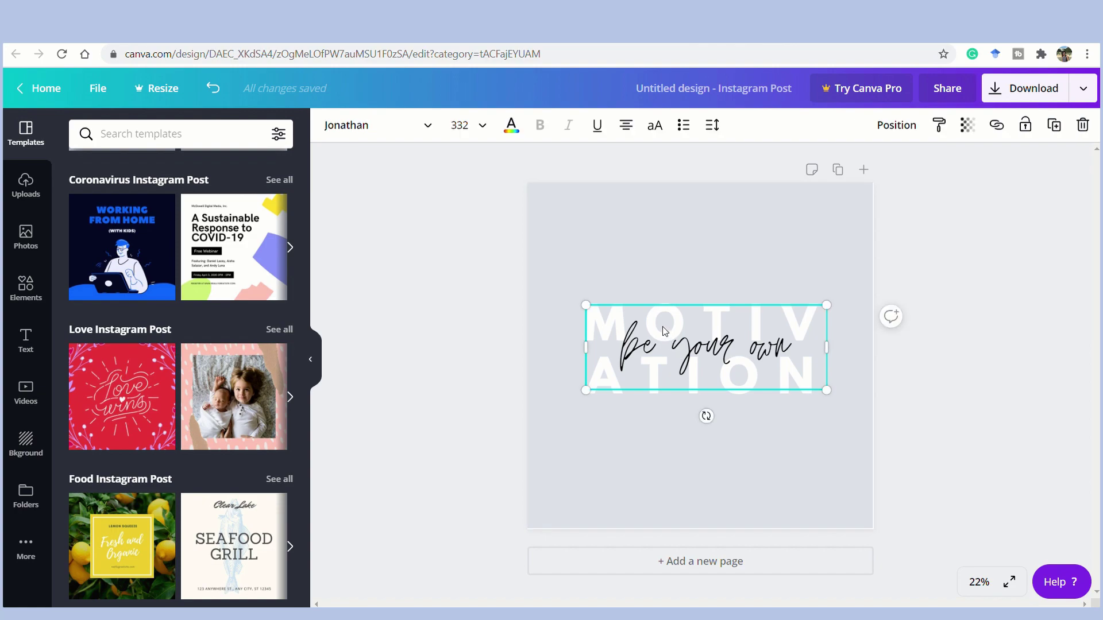
{"action": "left_click", "coordinate": [952, 282]}
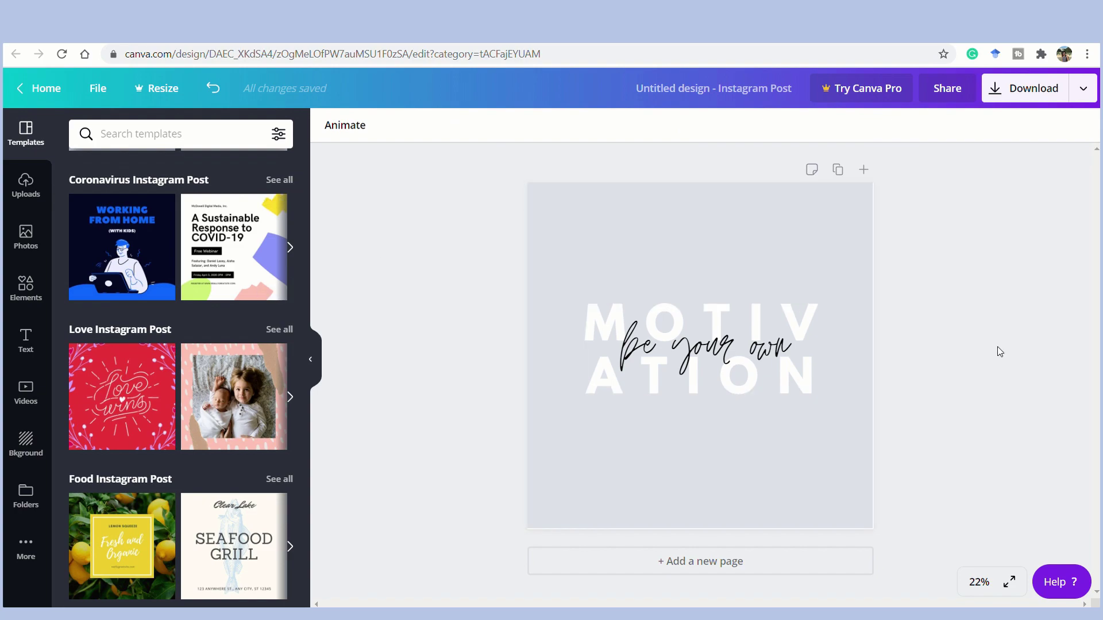
{"action": "left_click", "coordinate": [756, 317]}
{"action": "left_click", "coordinate": [736, 348]}
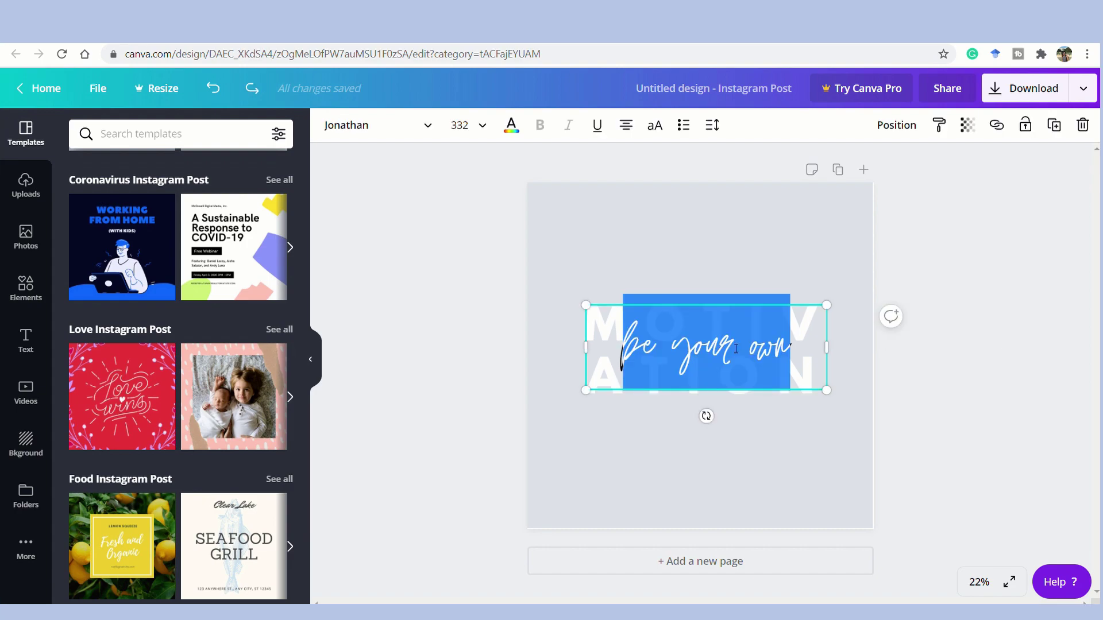
{"action": "type", "text": "Designing"}
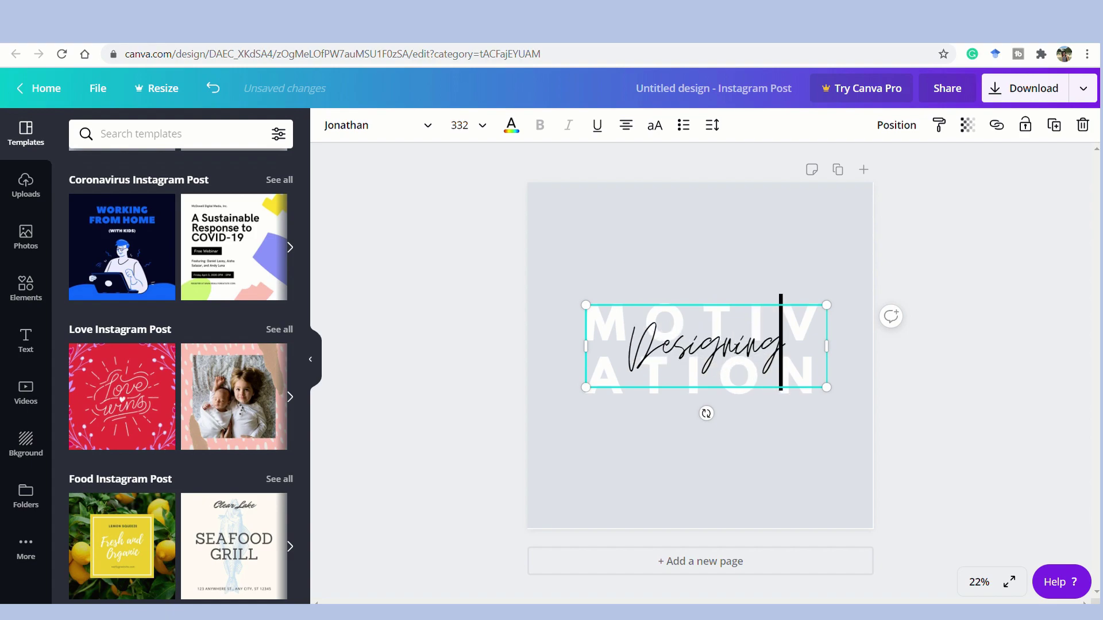
{"action": "type", "text": " with"}
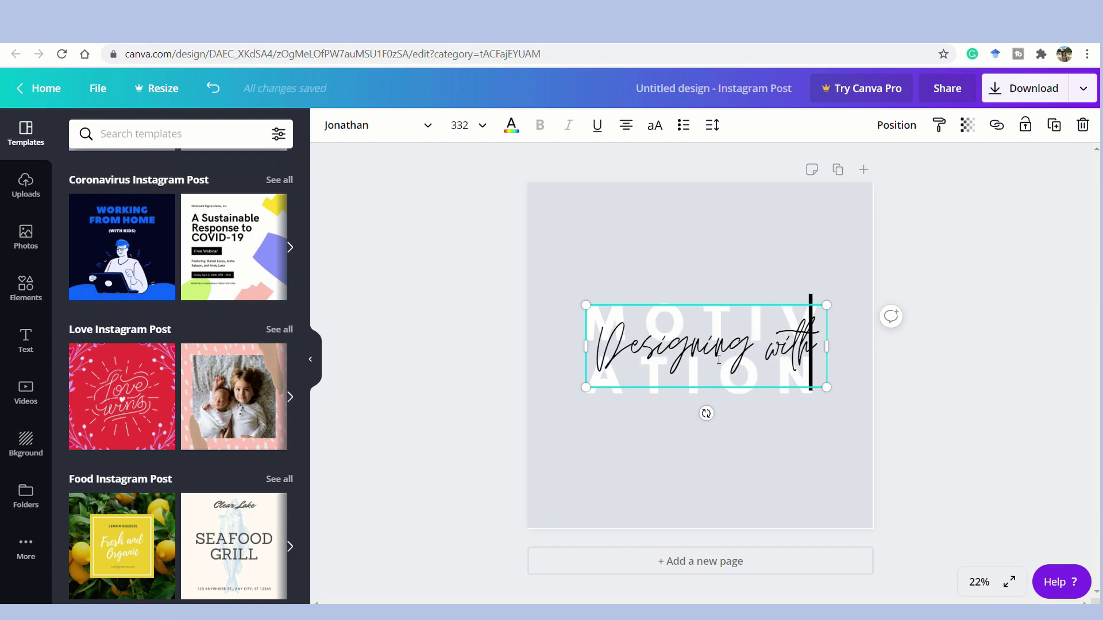
{"action": "left_click_drag", "start_coordinate": [716, 353], "coordinate": [713, 345]}
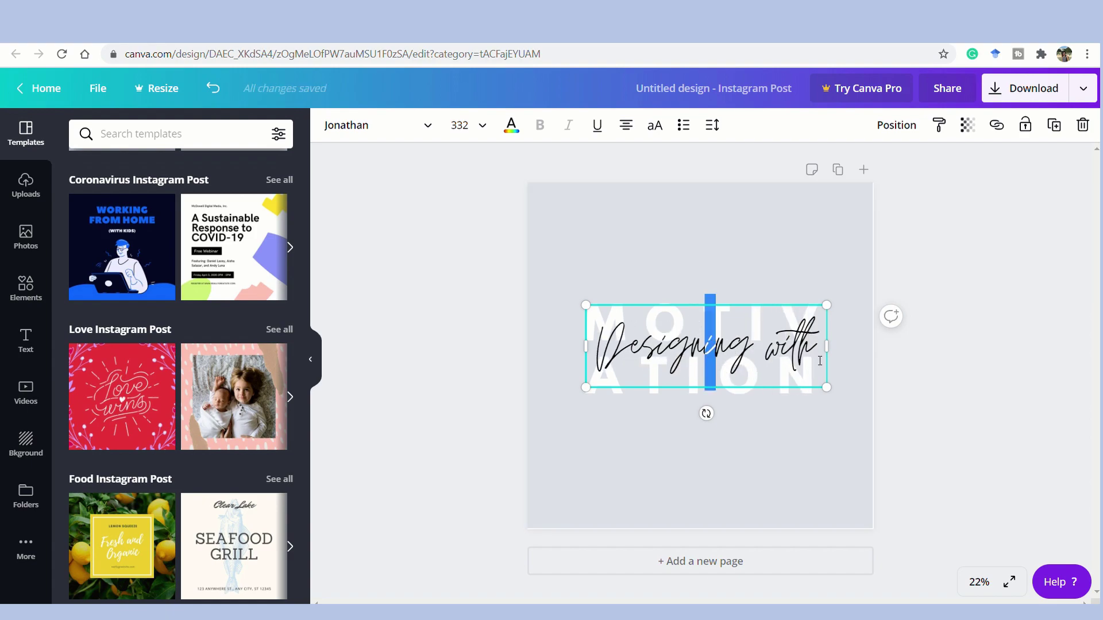
{"action": "left_click_drag", "start_coordinate": [807, 387], "coordinate": [802, 308]}
Step: Change MOTIVATION to 'Canva!', enlarge it slightly, and lay the 'Designing with' script over it
{"action": "left_click", "coordinate": [790, 393]}
{"action": "left_click", "coordinate": [789, 412]}
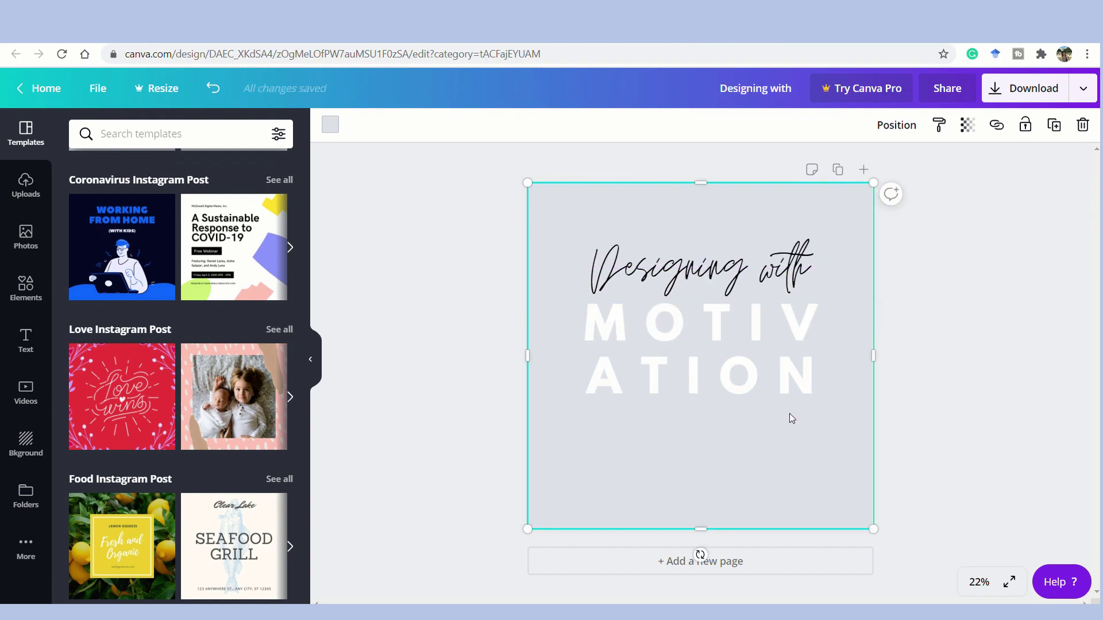
{"action": "double_click", "coordinate": [765, 359]}
{"action": "type", "text": "Canva!"}
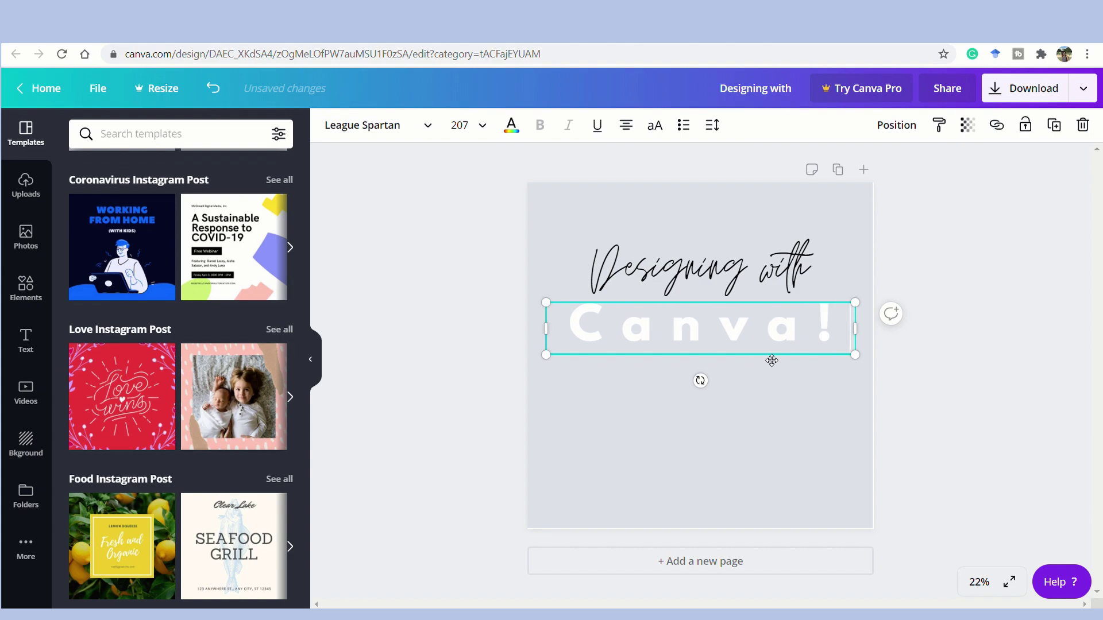
{"action": "left_click", "coordinate": [963, 347]}
{"action": "left_click", "coordinate": [750, 329]}
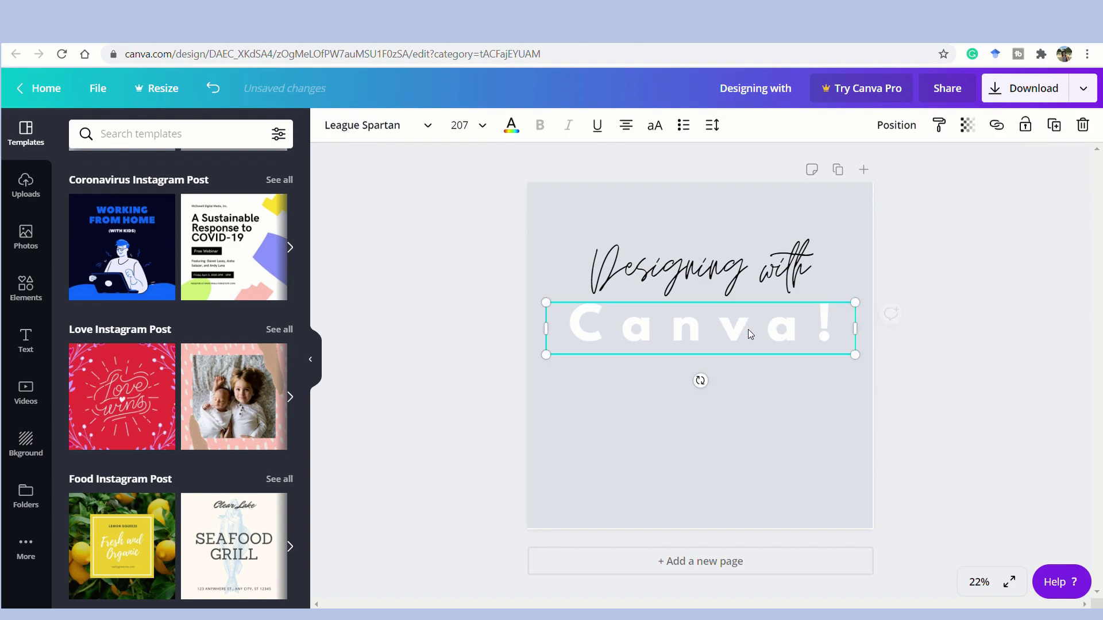
{"action": "left_click_drag", "start_coordinate": [855, 302], "coordinate": [852, 233]}
{"action": "left_click_drag", "start_coordinate": [767, 276], "coordinate": [768, 305]}
{"action": "left_click", "coordinate": [766, 416]}
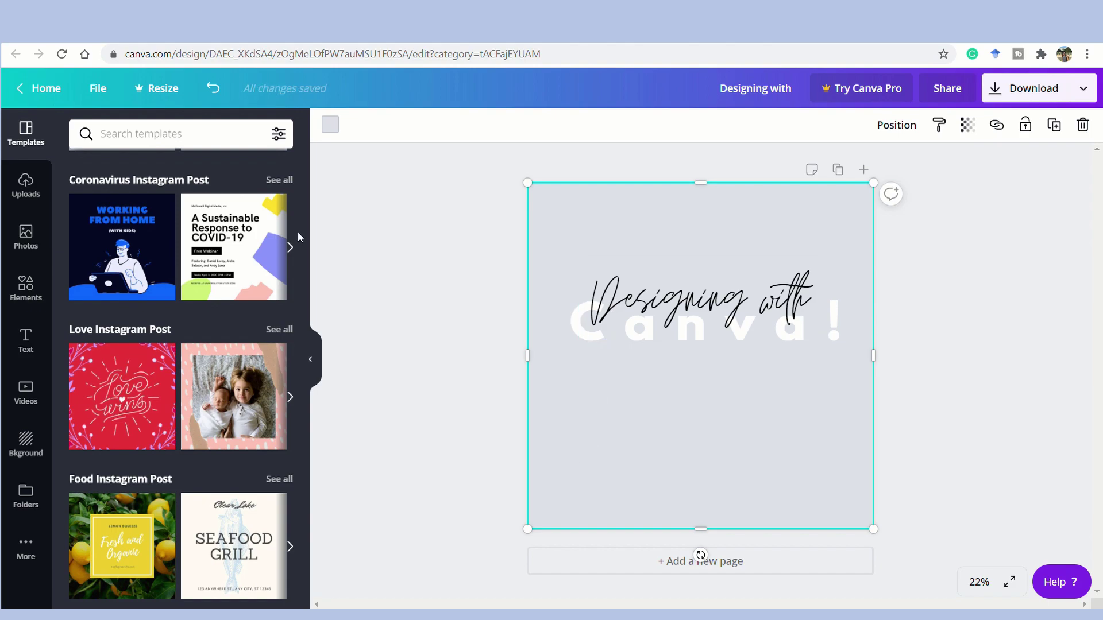
Step: Preview pink, yellow and light green page backgrounds
{"action": "left_click", "coordinate": [331, 125]}
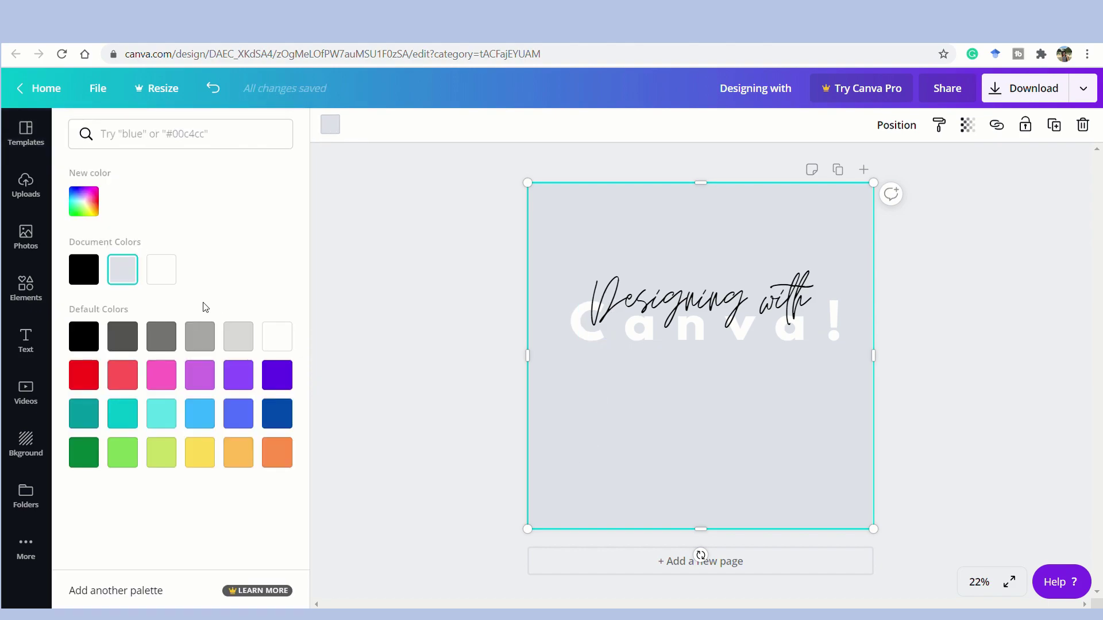
{"action": "left_click", "coordinate": [171, 386]}
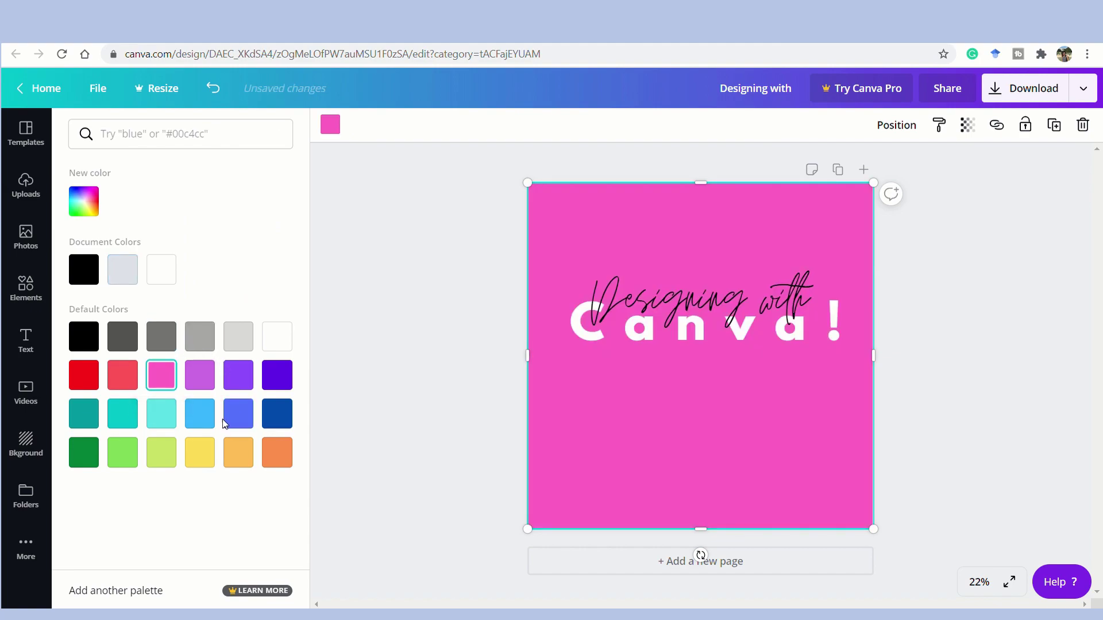
{"action": "left_click", "coordinate": [204, 458]}
{"action": "left_click", "coordinate": [162, 454]}
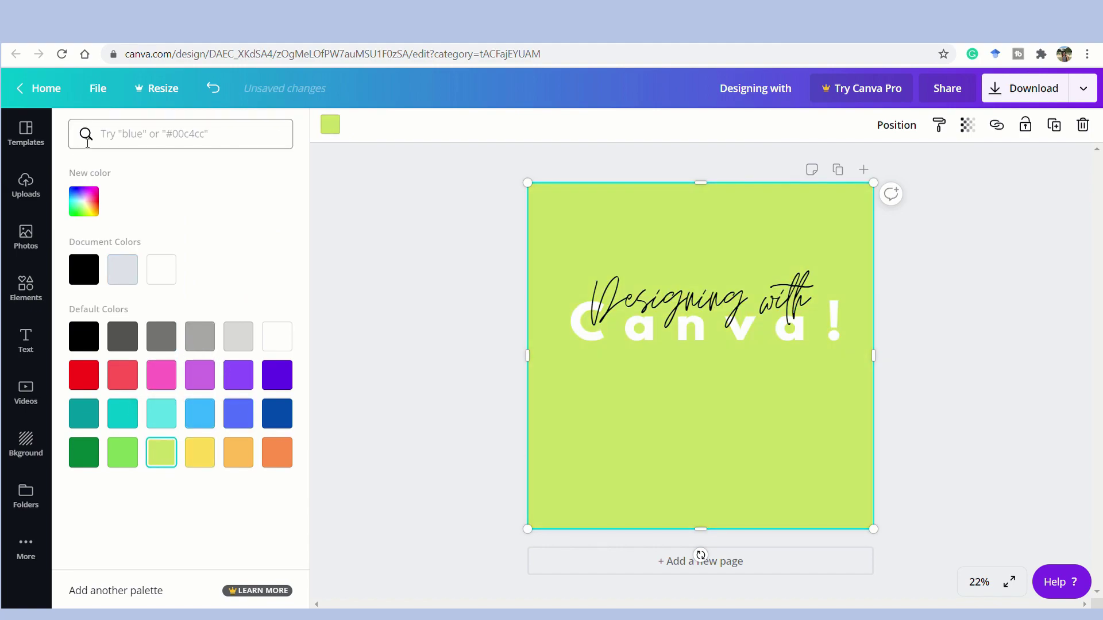
Step: Set the page background to a custom deeper teal colour
{"action": "left_click", "coordinate": [86, 201]}
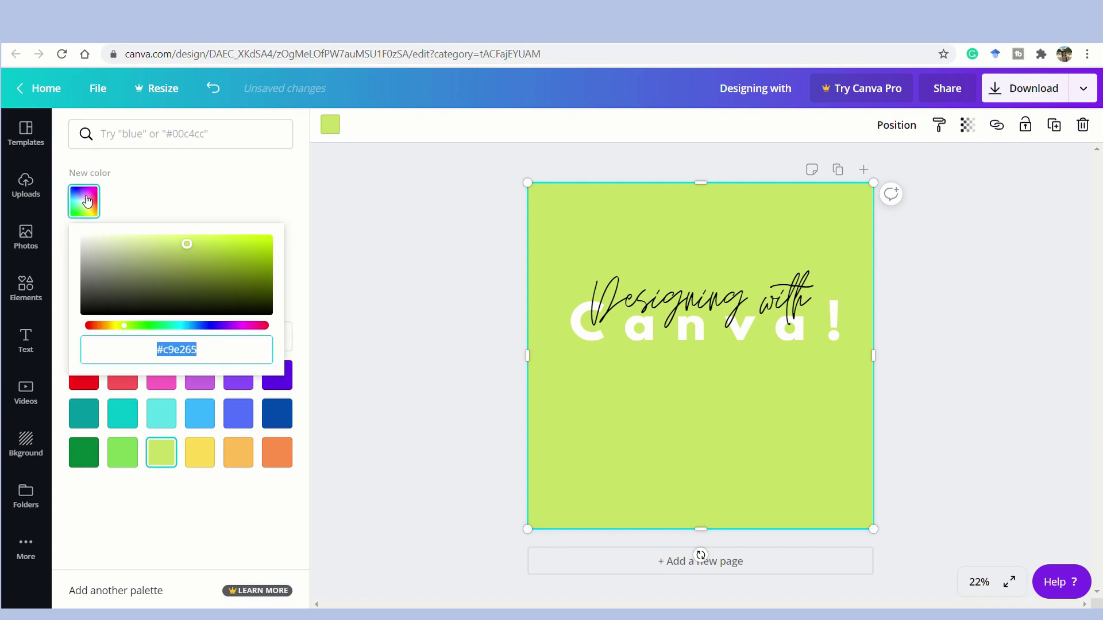
{"action": "left_click", "coordinate": [175, 327]}
{"action": "mouse_move", "coordinate": [186, 331]}
{"action": "left_mouse_down"}
{"action": "mouse_move", "coordinate": [212, 333]}
{"action": "mouse_move", "coordinate": [185, 333]}
{"action": "left_mouse_up"}
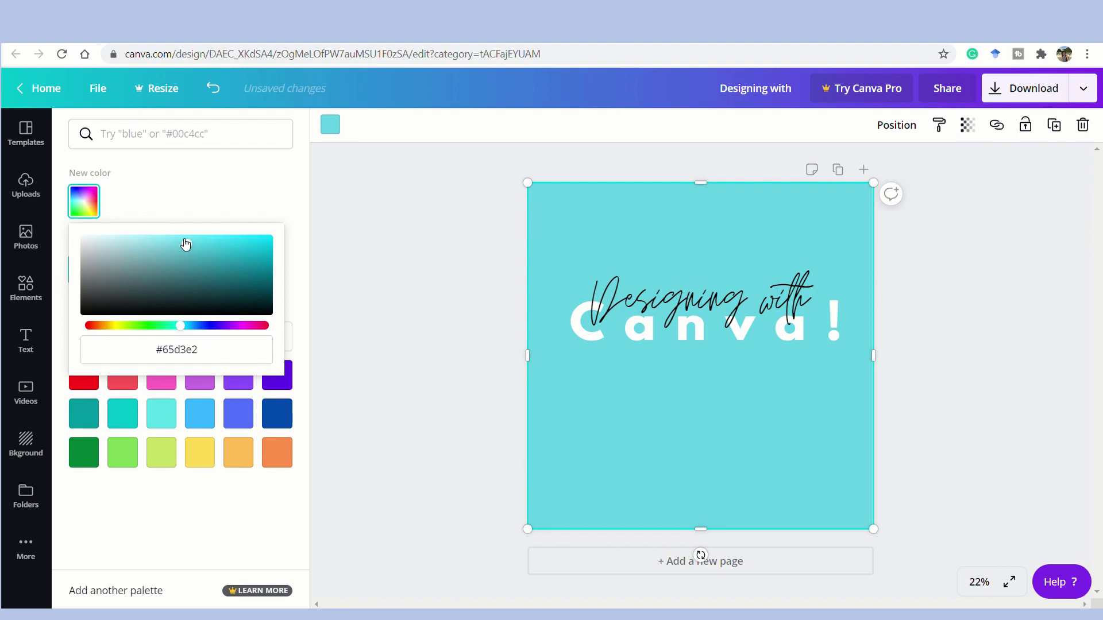
{"action": "left_click_drag", "start_coordinate": [187, 244], "coordinate": [200, 251]}
{"action": "left_click", "coordinate": [511, 233]}
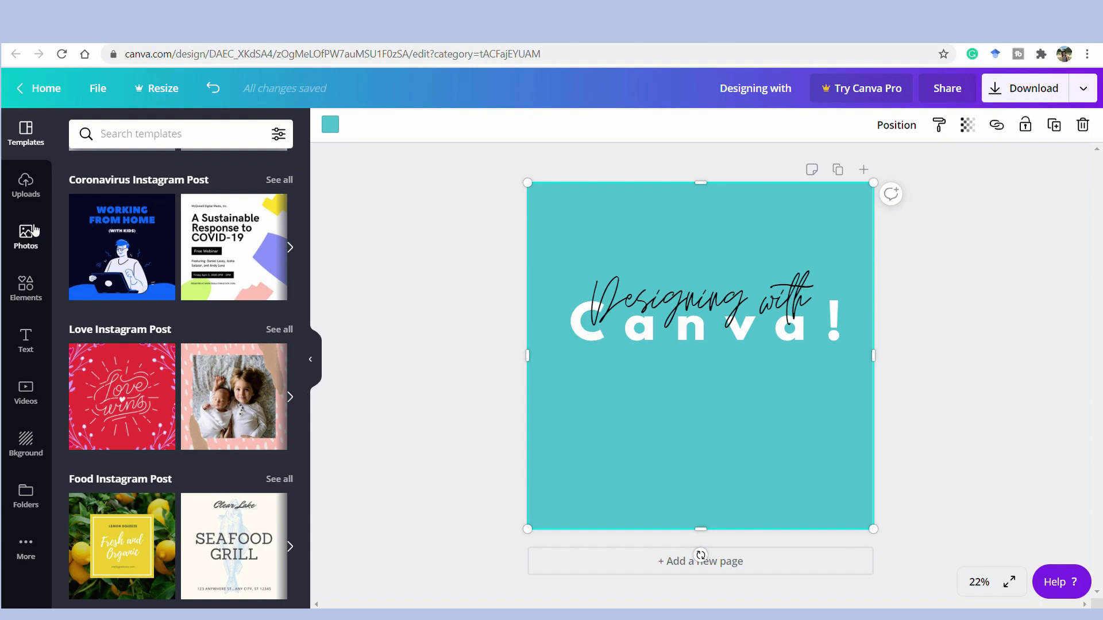
Step: Open the Elements library and scroll down to the Handdrawn Love and Organic Rainbows sets
{"action": "left_click", "coordinate": [29, 290]}
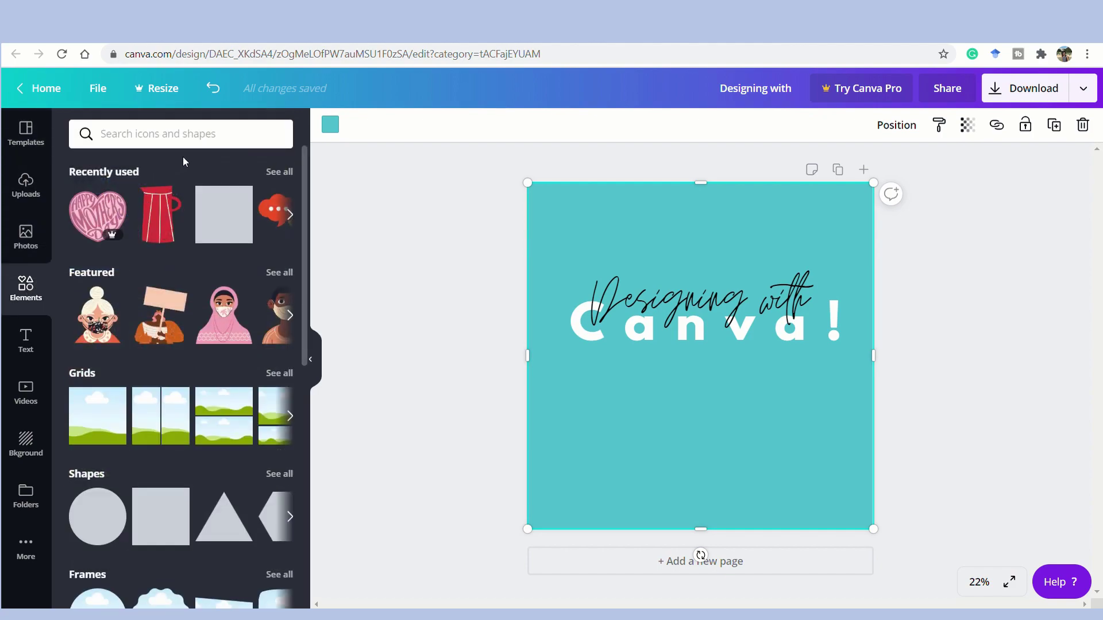
{"action": "scroll", "coordinate": [182, 151], "scroll_direction": "down", "scroll_amount": 3}
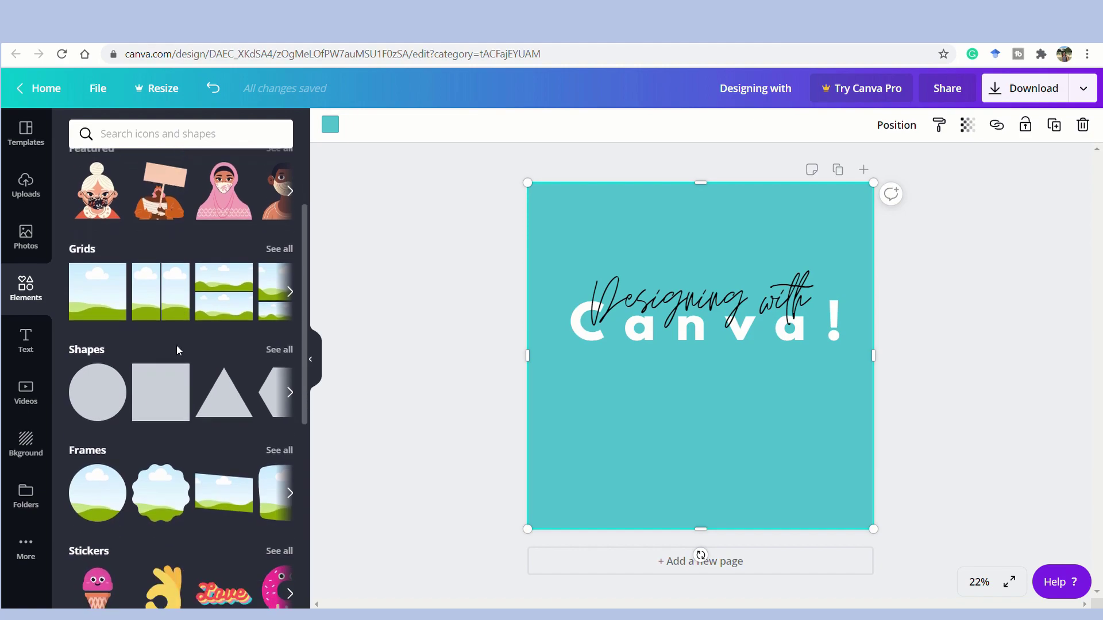
{"action": "scroll", "coordinate": [177, 347], "scroll_direction": "down", "scroll_amount": 5}
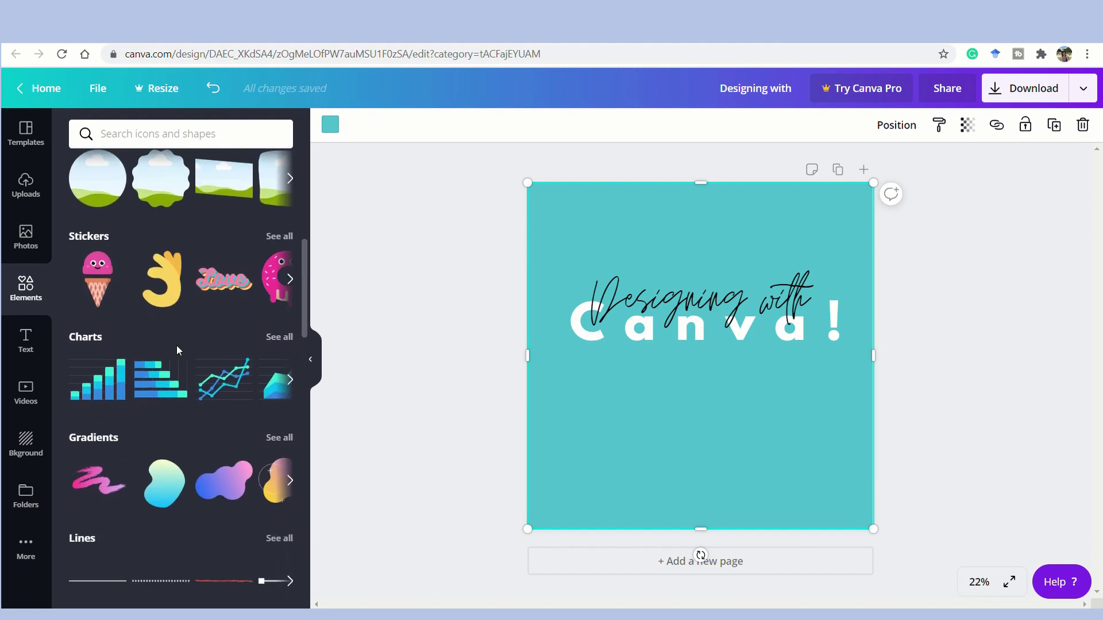
{"action": "scroll", "coordinate": [177, 346], "scroll_direction": "down", "scroll_amount": 10}
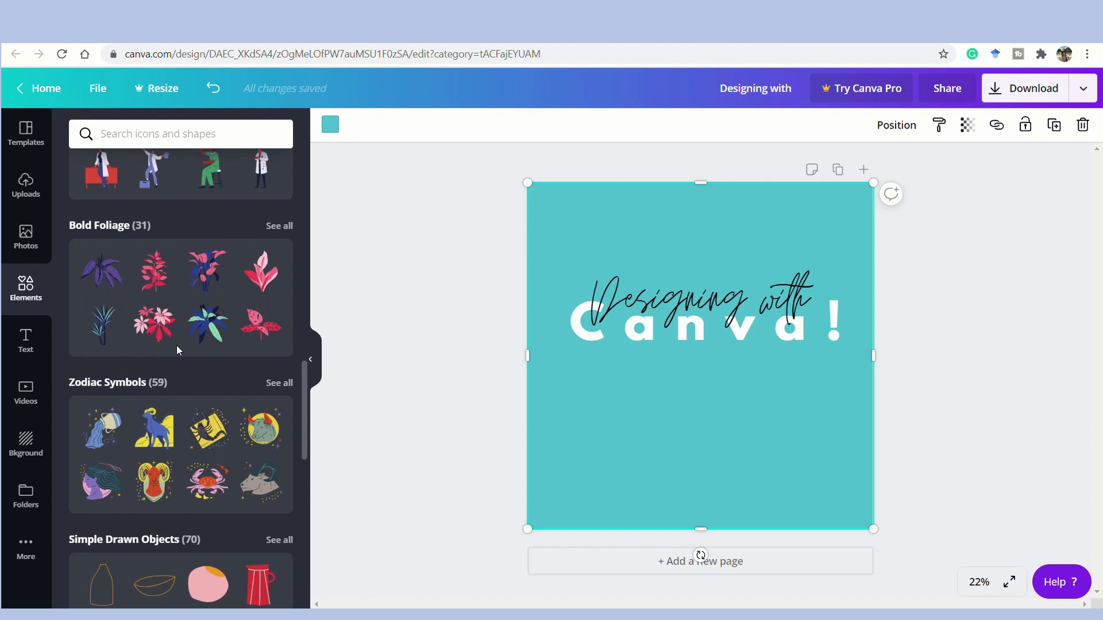
{"action": "scroll", "coordinate": [177, 346], "scroll_direction": "down", "scroll_amount": 7}
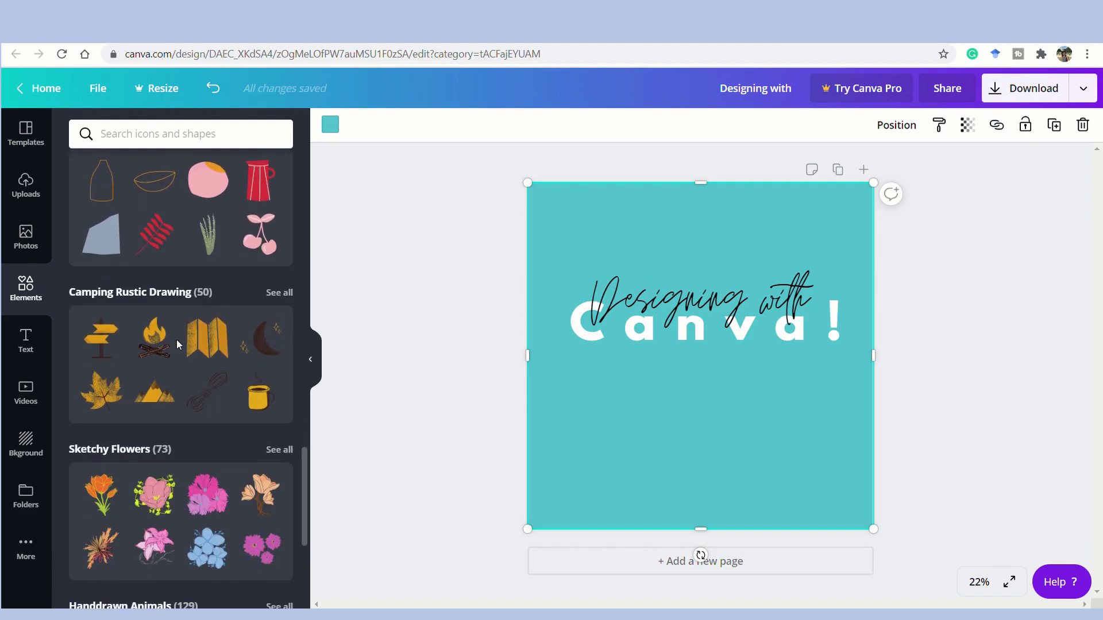
{"action": "scroll", "coordinate": [177, 340], "scroll_direction": "up", "scroll_amount": 2}
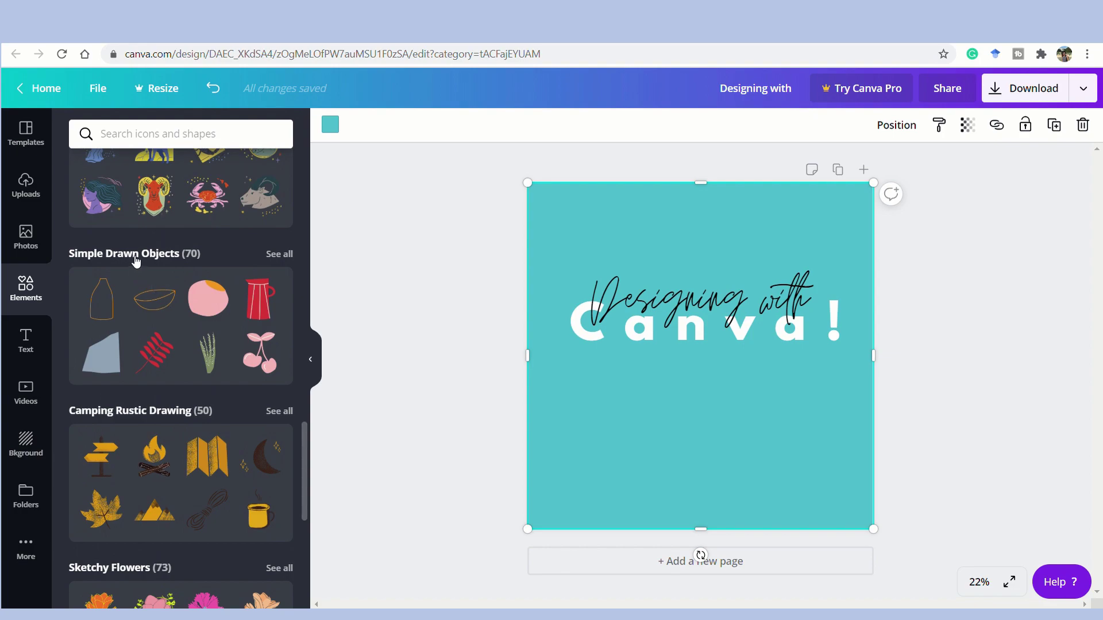
{"action": "left_click", "coordinate": [135, 257]}
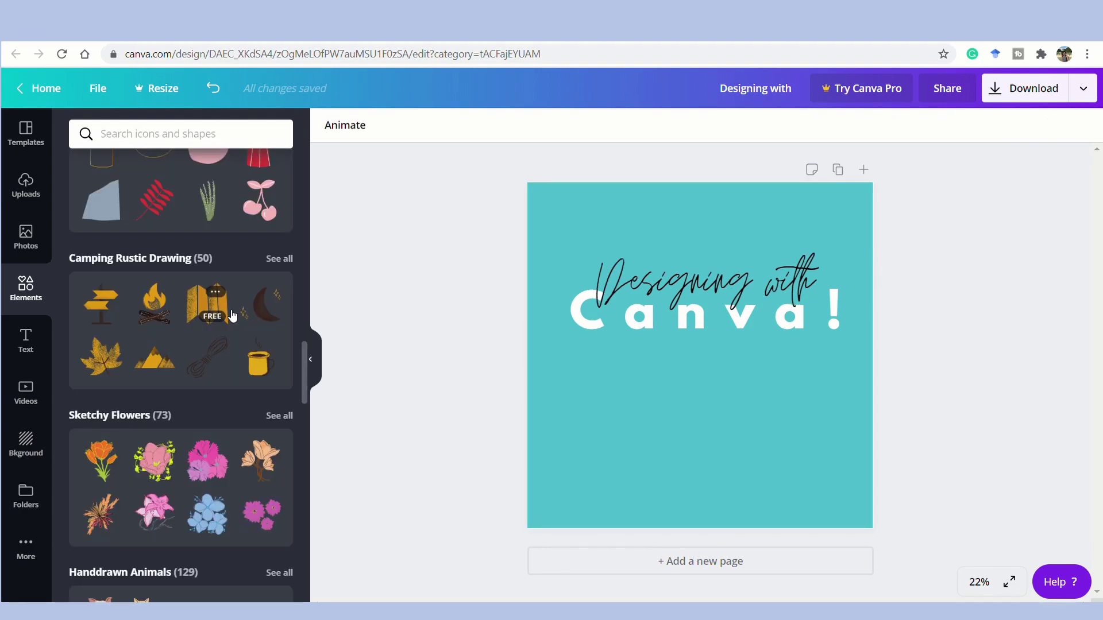
{"action": "scroll", "coordinate": [233, 315], "scroll_direction": "down", "scroll_amount": 3}
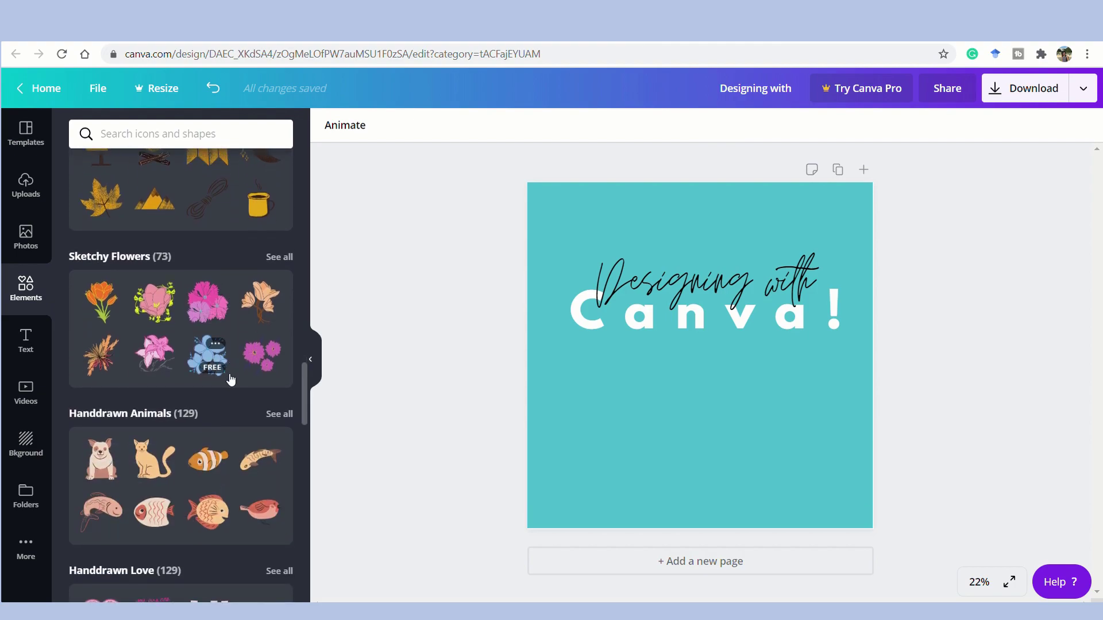
{"action": "scroll", "coordinate": [226, 402], "scroll_direction": "down", "scroll_amount": 3}
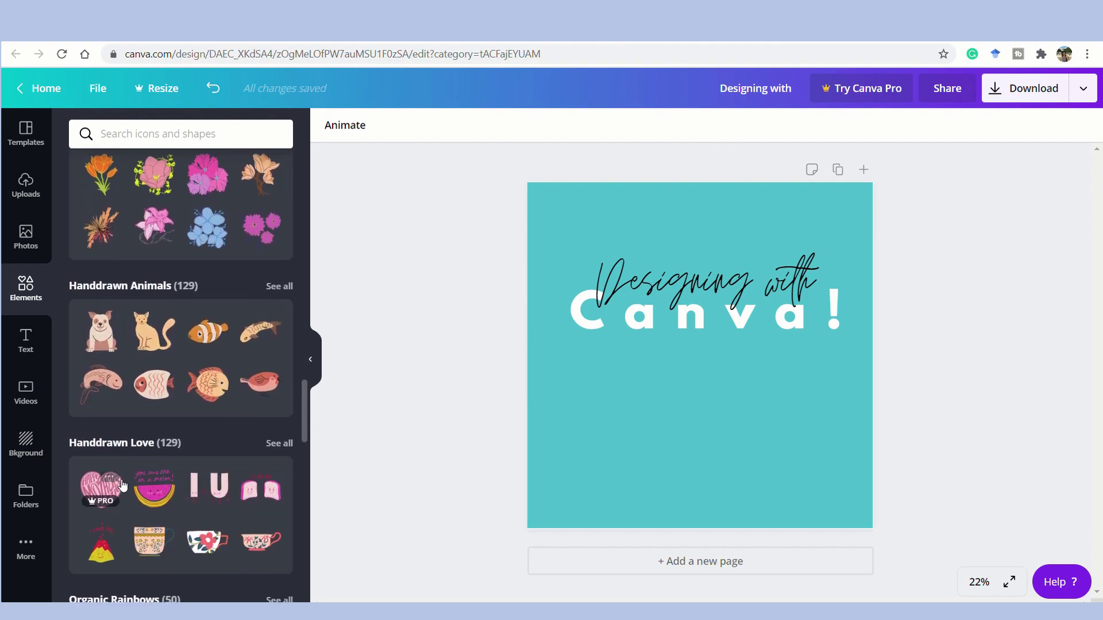
{"action": "scroll", "coordinate": [147, 452], "scroll_direction": "down", "scroll_amount": 1}
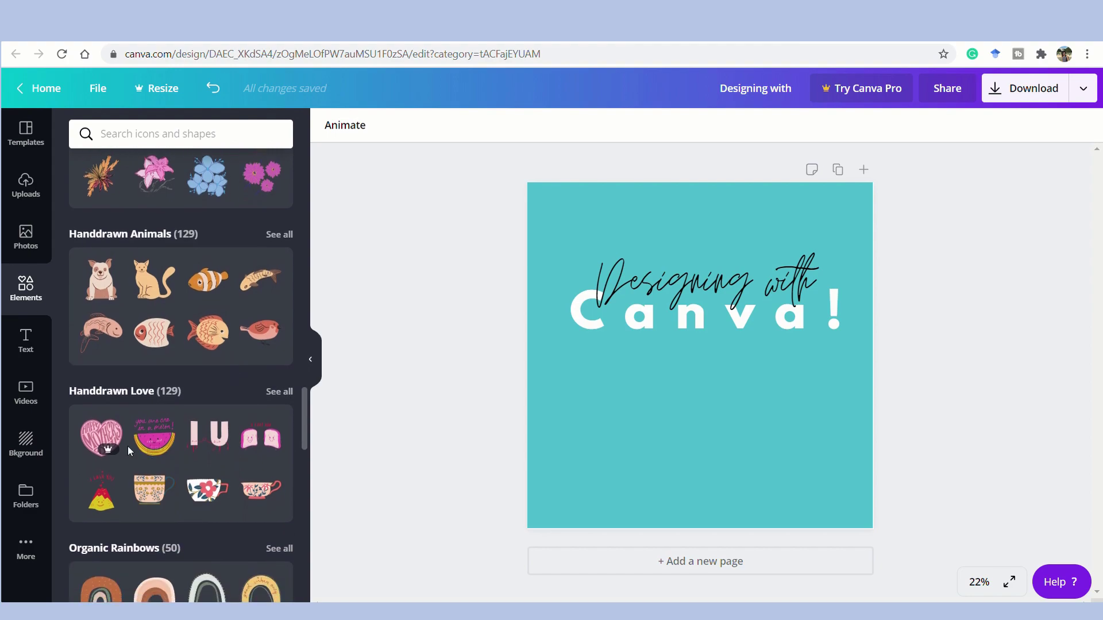
{"action": "left_click", "coordinate": [100, 434]}
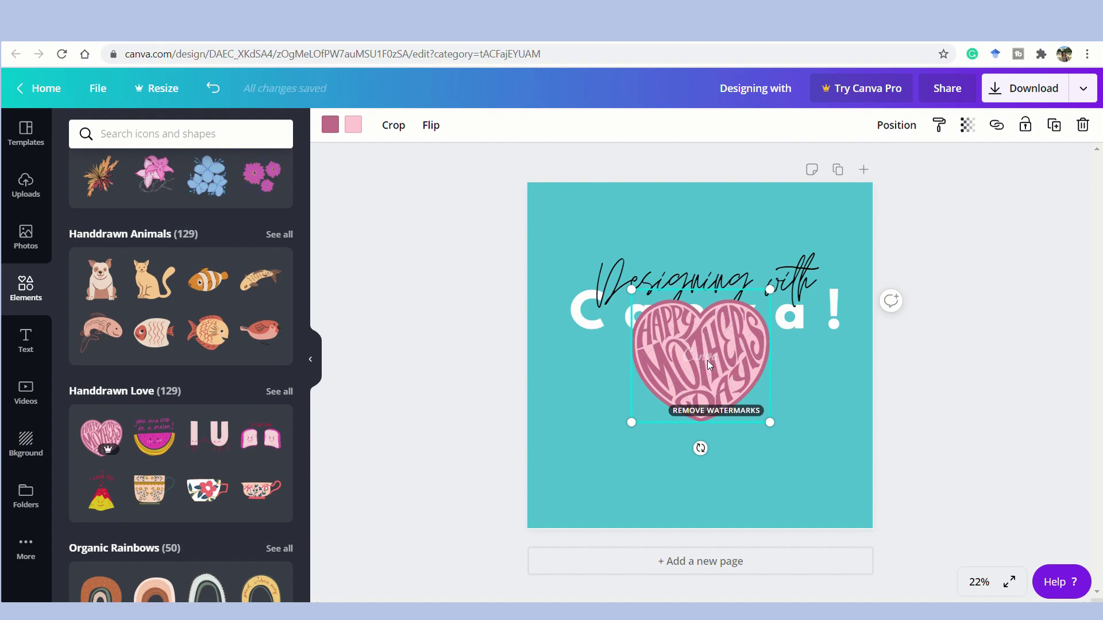
{"action": "mouse_move", "coordinate": [103, 438]}
{"action": "key", "text": "Delete"}
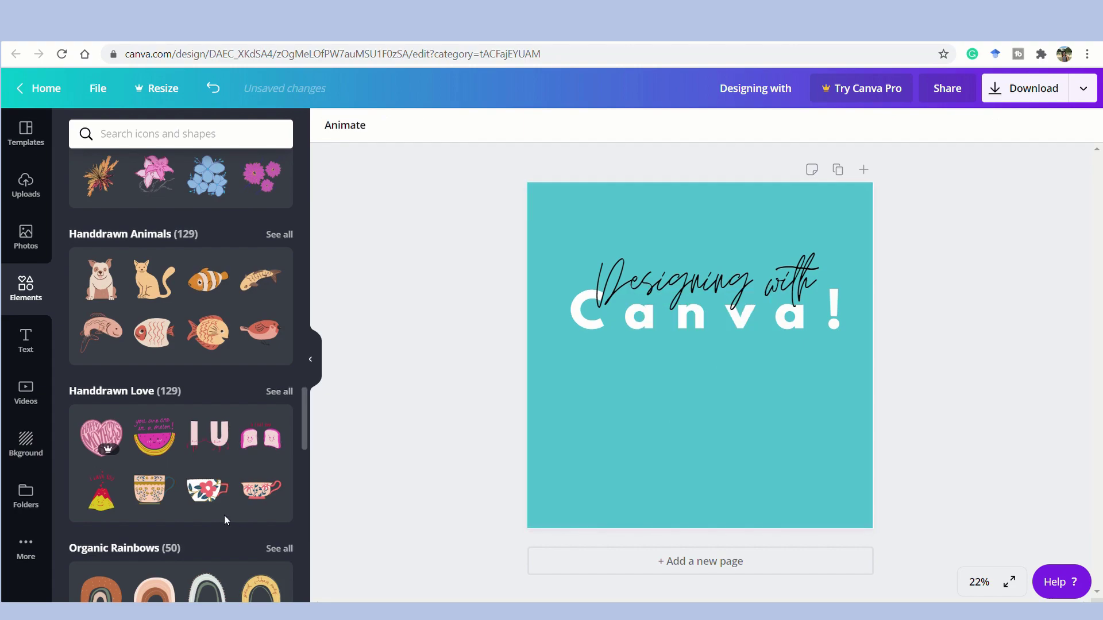
Step: Show all Organic Rainbows graphics and add the scalloped rainbow to the post
{"action": "scroll", "coordinate": [224, 516], "scroll_direction": "down", "scroll_amount": 4}
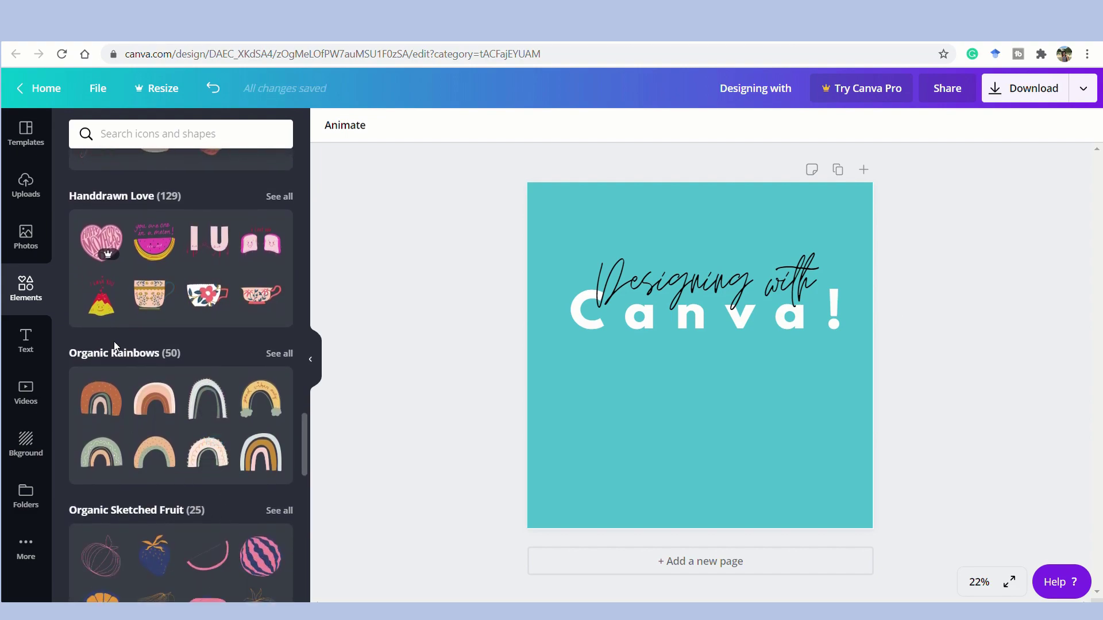
{"action": "left_click", "coordinate": [139, 358]}
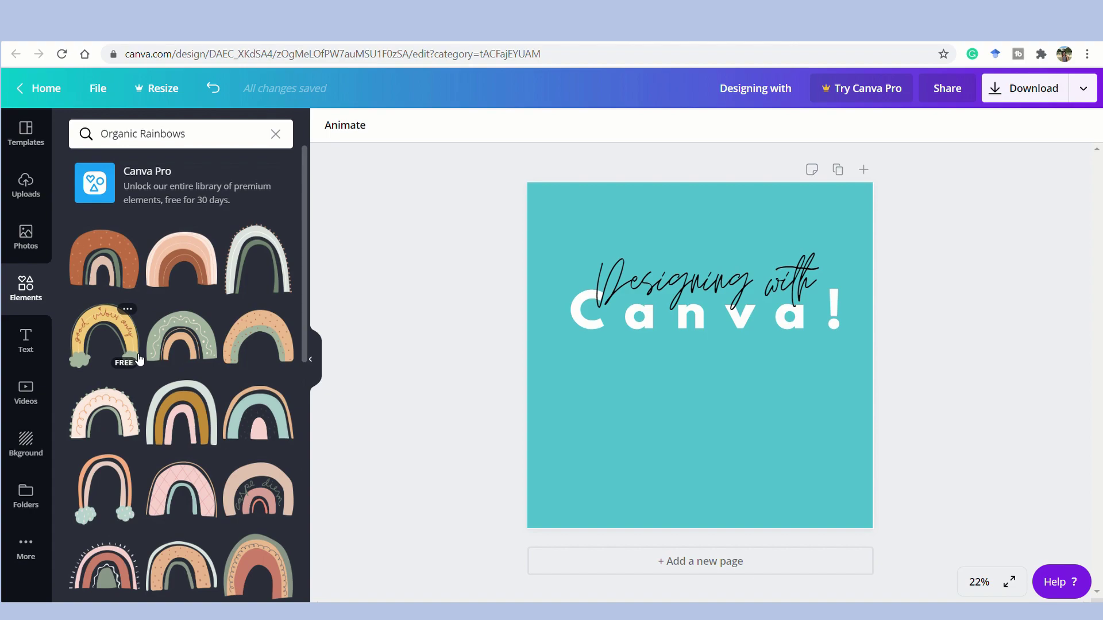
{"action": "scroll", "coordinate": [221, 351], "scroll_direction": "down", "scroll_amount": 7}
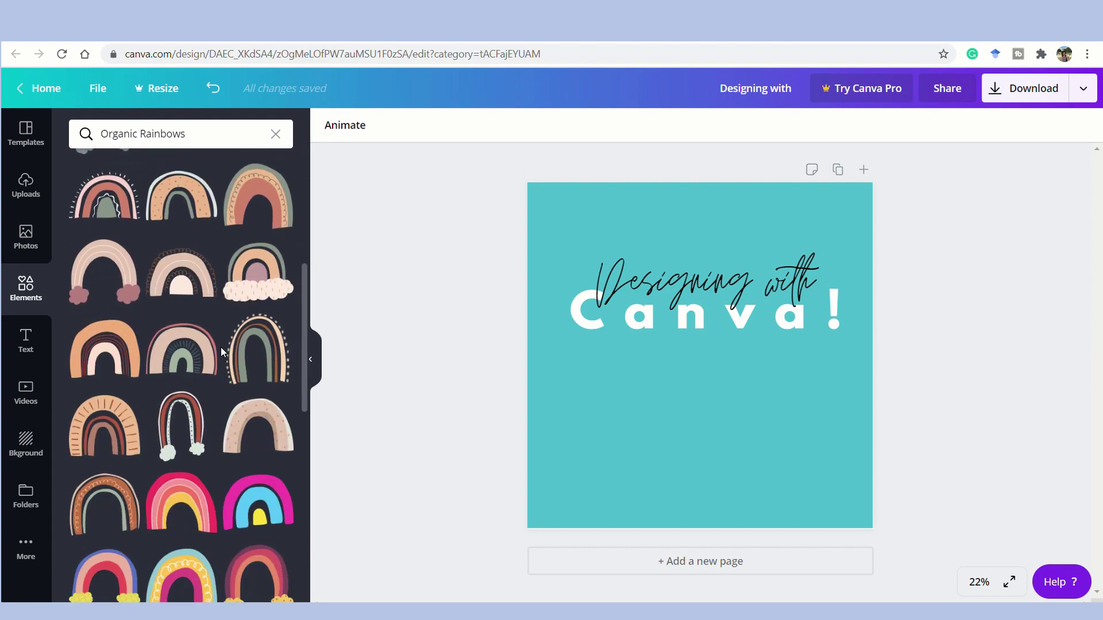
{"action": "scroll", "coordinate": [221, 349], "scroll_direction": "down", "scroll_amount": 3}
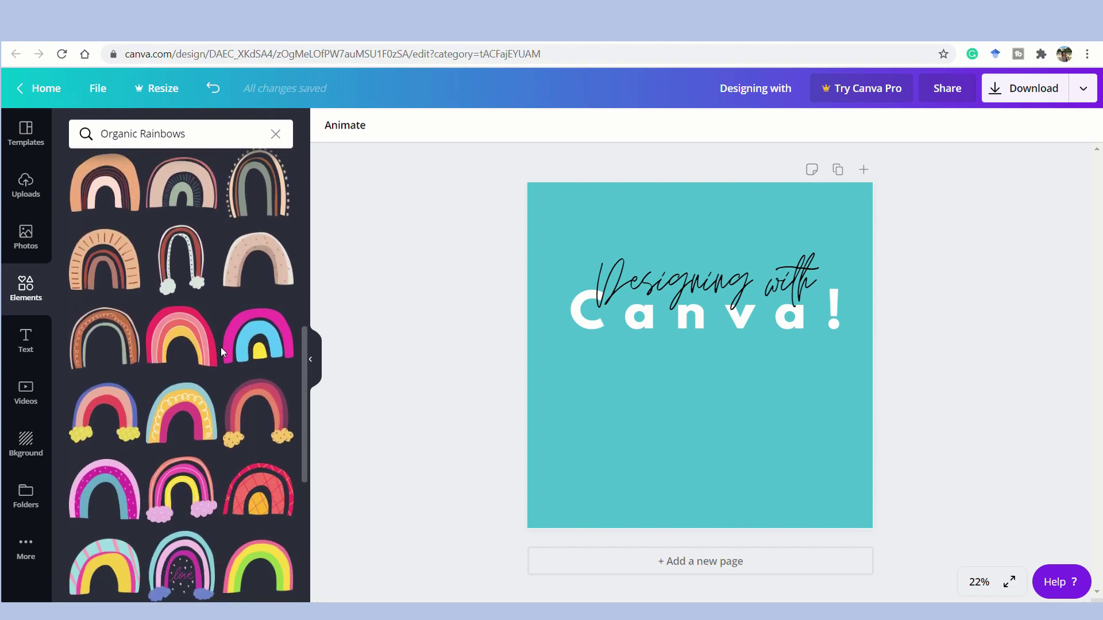
{"action": "scroll", "coordinate": [221, 347], "scroll_direction": "up", "scroll_amount": 5}
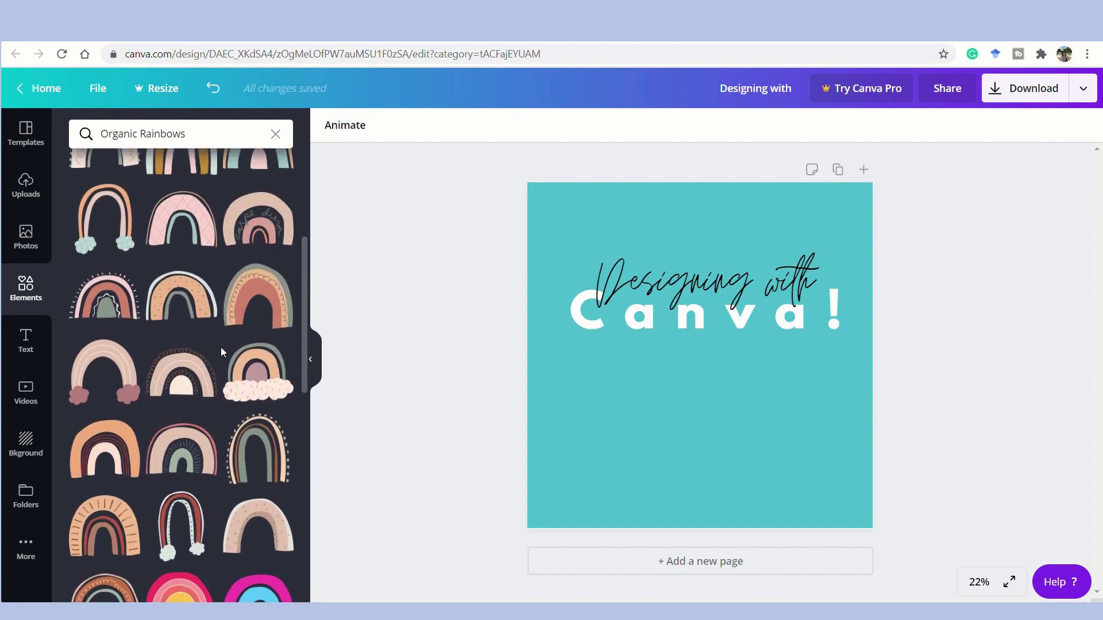
{"action": "left_click", "coordinate": [196, 428]}
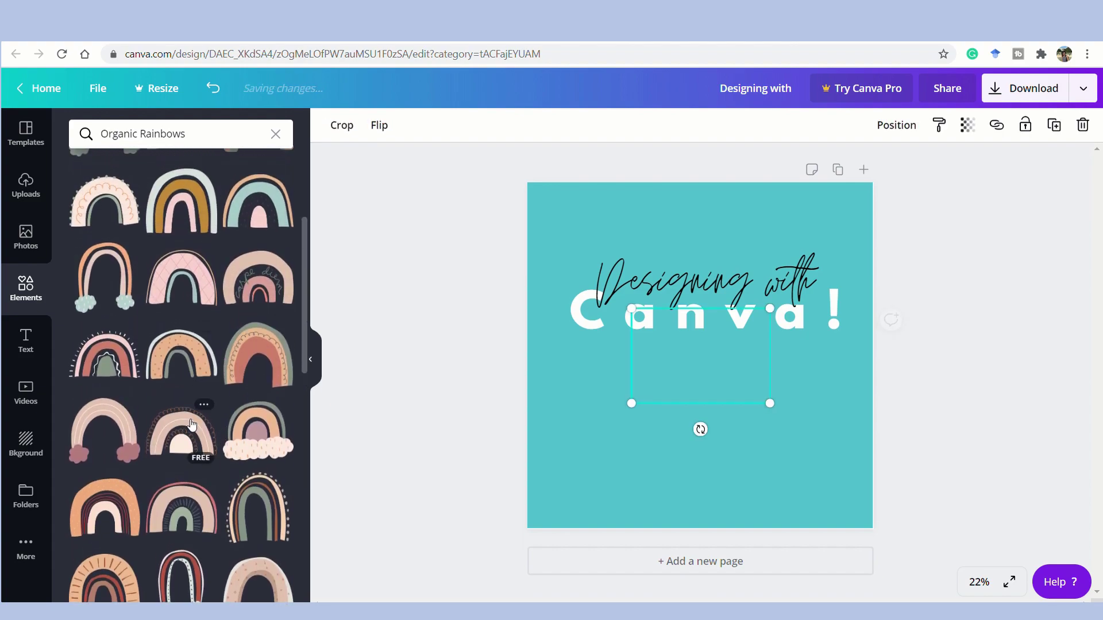
Step: Enlarge the rainbow slightly and centre it at the top above the title
{"action": "left_click_drag", "start_coordinate": [700, 374], "coordinate": [597, 481]}
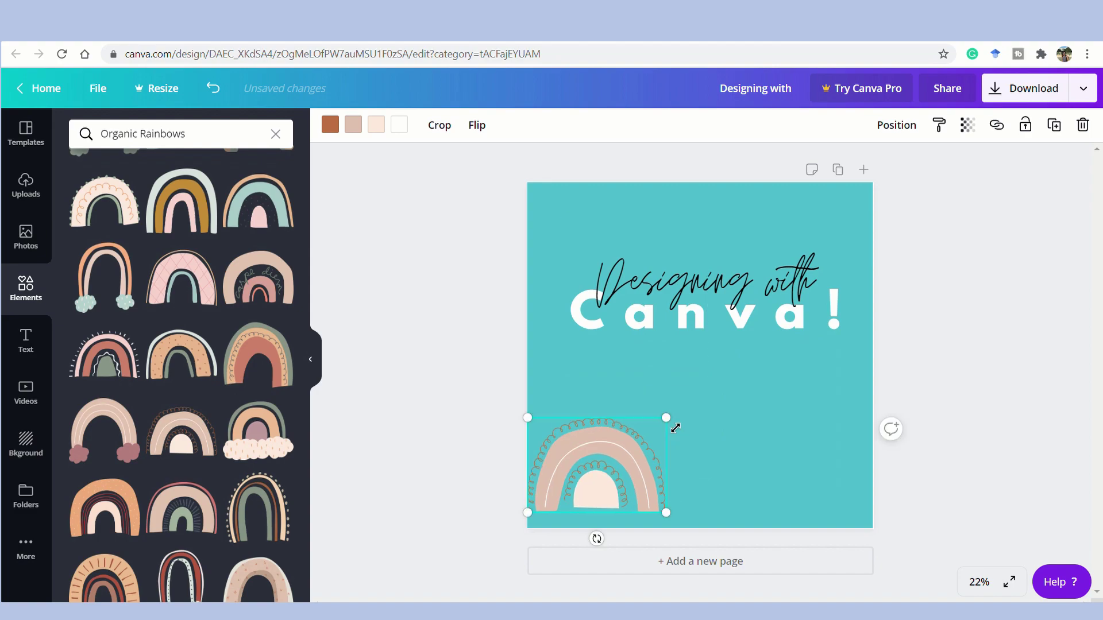
{"action": "left_click_drag", "start_coordinate": [664, 419], "coordinate": [713, 422]}
{"action": "left_click_drag", "start_coordinate": [608, 475], "coordinate": [700, 273]}
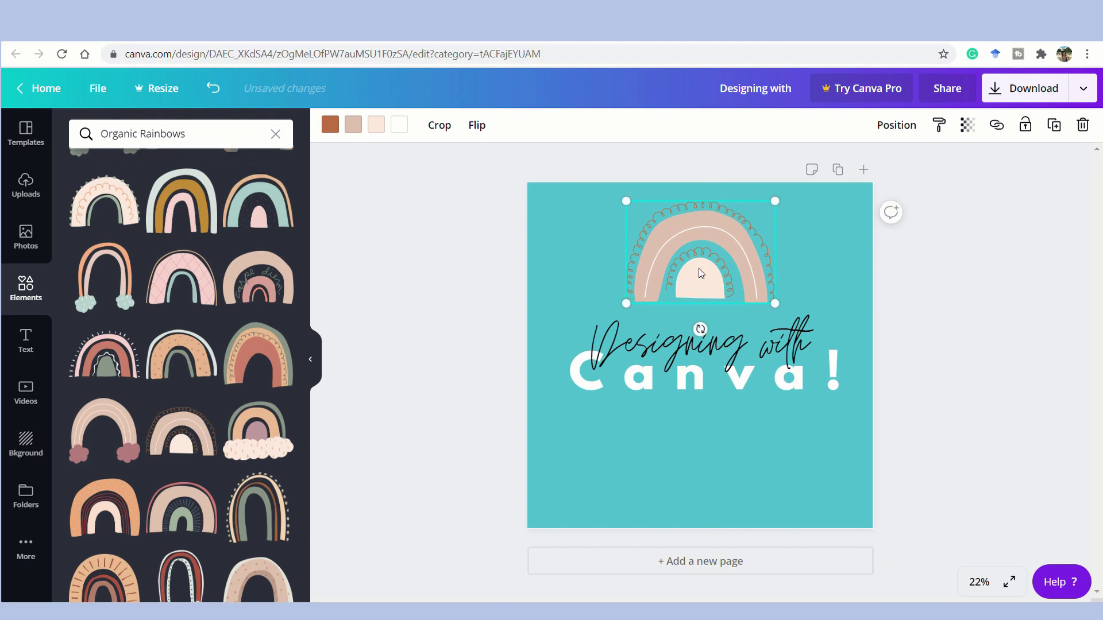
{"action": "left_click", "coordinate": [994, 251]}
{"action": "left_click_drag", "start_coordinate": [735, 238], "coordinate": [736, 245]}
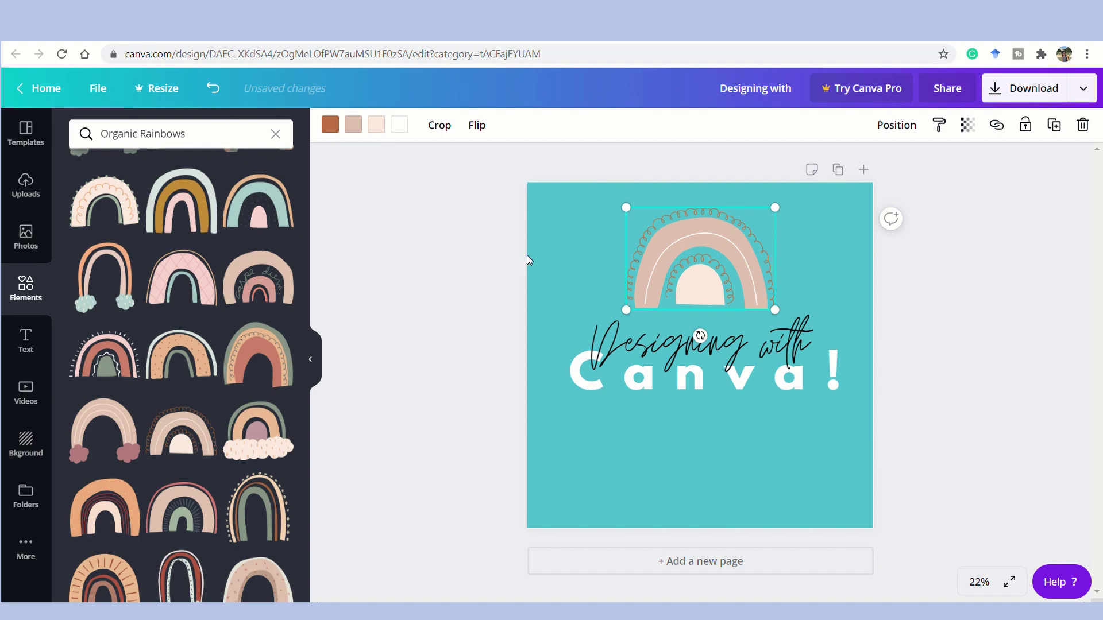
Step: Make the rainbow outline coral, inner arch yellow, middle arch teal, outer arch light turquoise, stripe white
{"action": "left_click", "coordinate": [329, 125]}
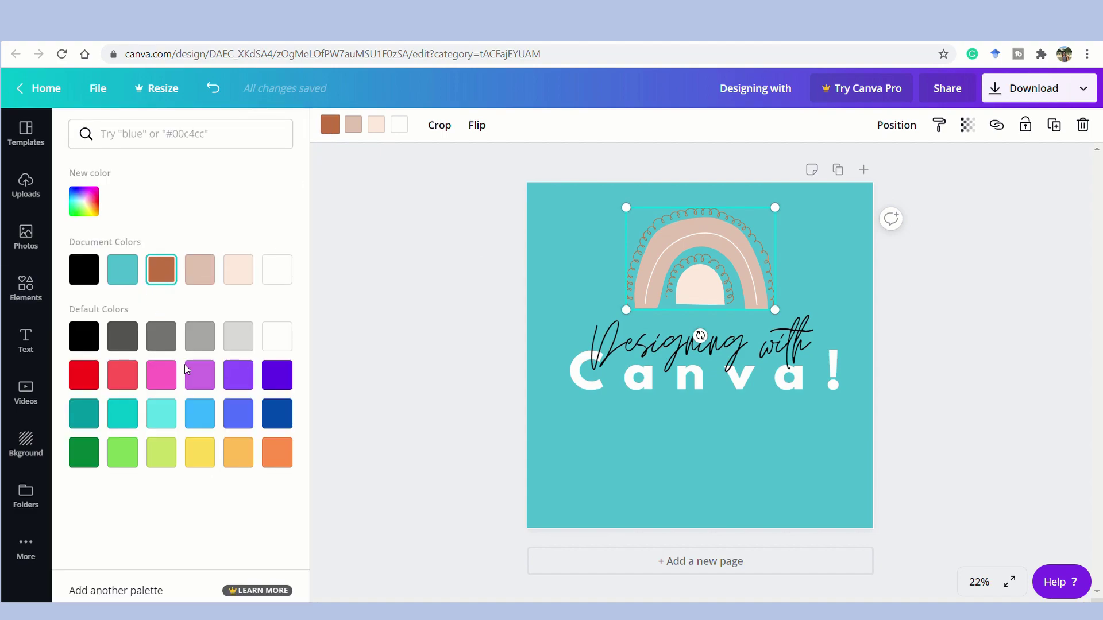
{"action": "left_click", "coordinate": [122, 375]}
{"action": "left_click", "coordinate": [377, 124]}
{"action": "left_click", "coordinate": [200, 452]}
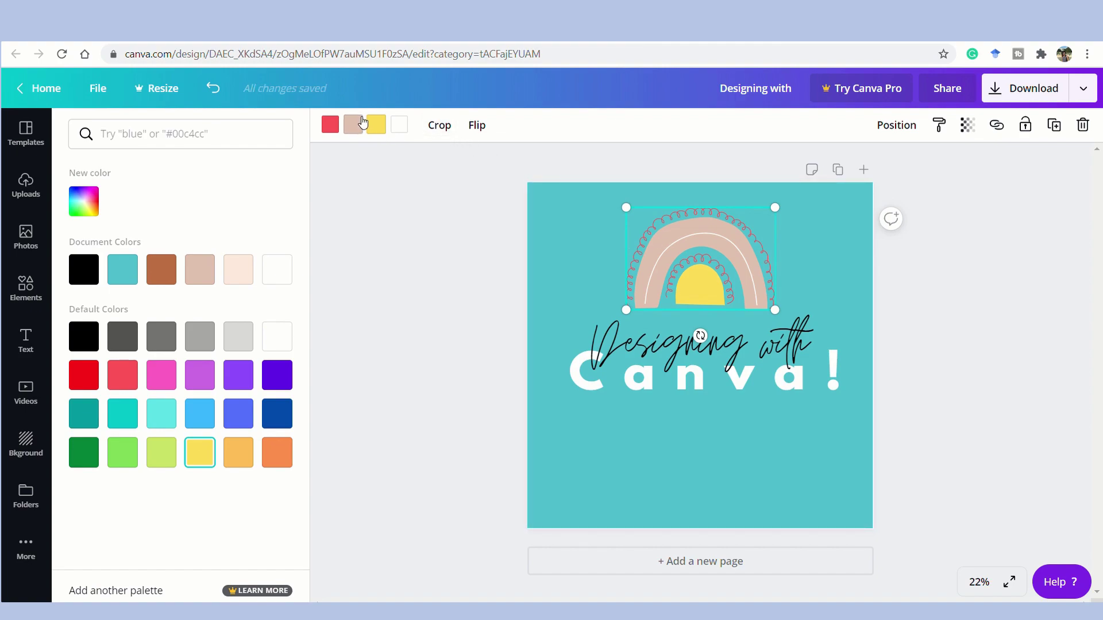
{"action": "left_click", "coordinate": [123, 268]}
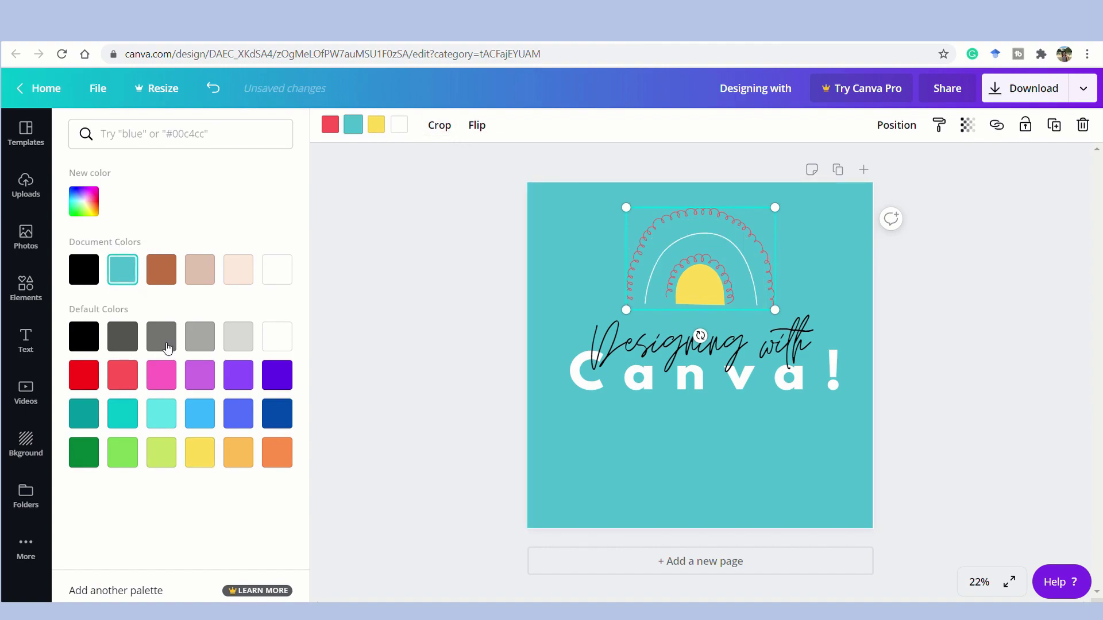
{"action": "left_click", "coordinate": [159, 417]}
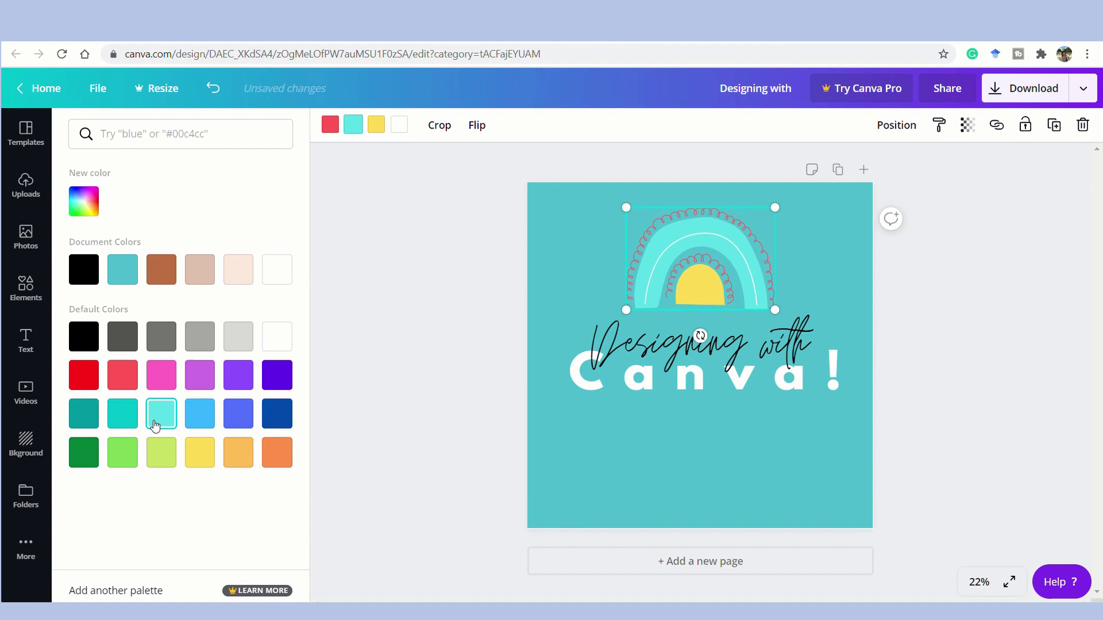
{"action": "left_click", "coordinate": [399, 131]}
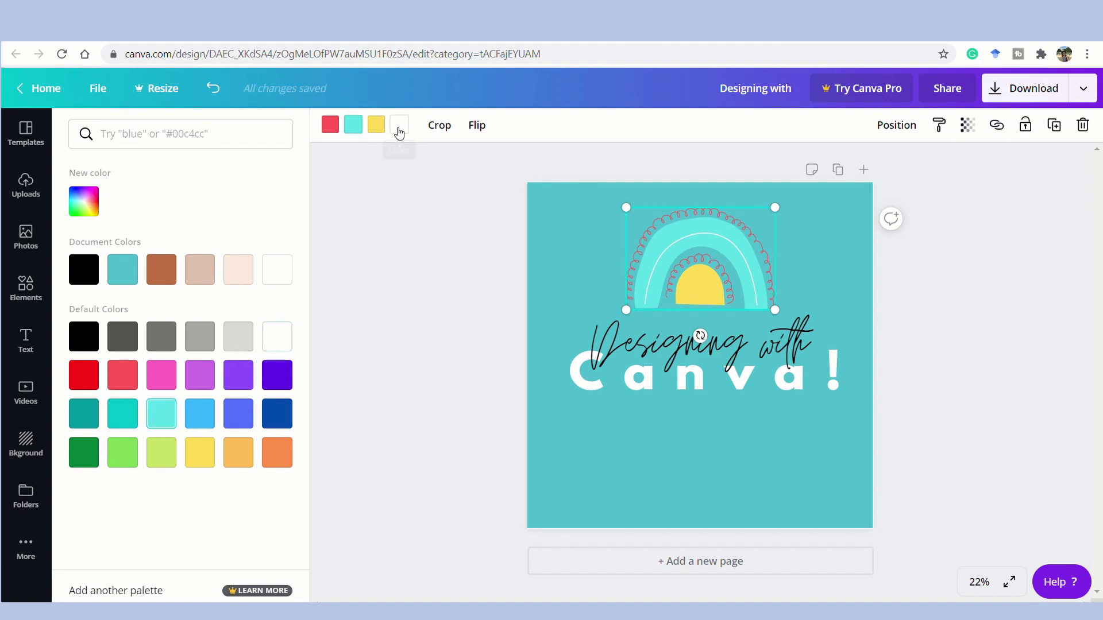
{"action": "left_click", "coordinate": [352, 209]}
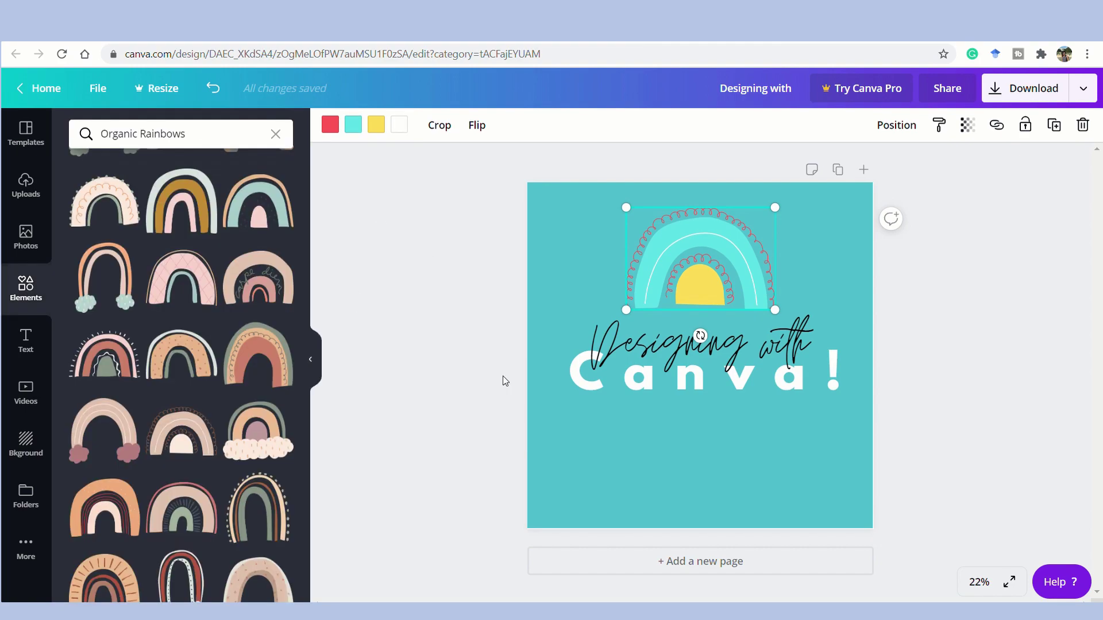
Step: Scroll through the Text templates, then view the Videos and Background libraries
{"action": "left_click", "coordinate": [24, 356]}
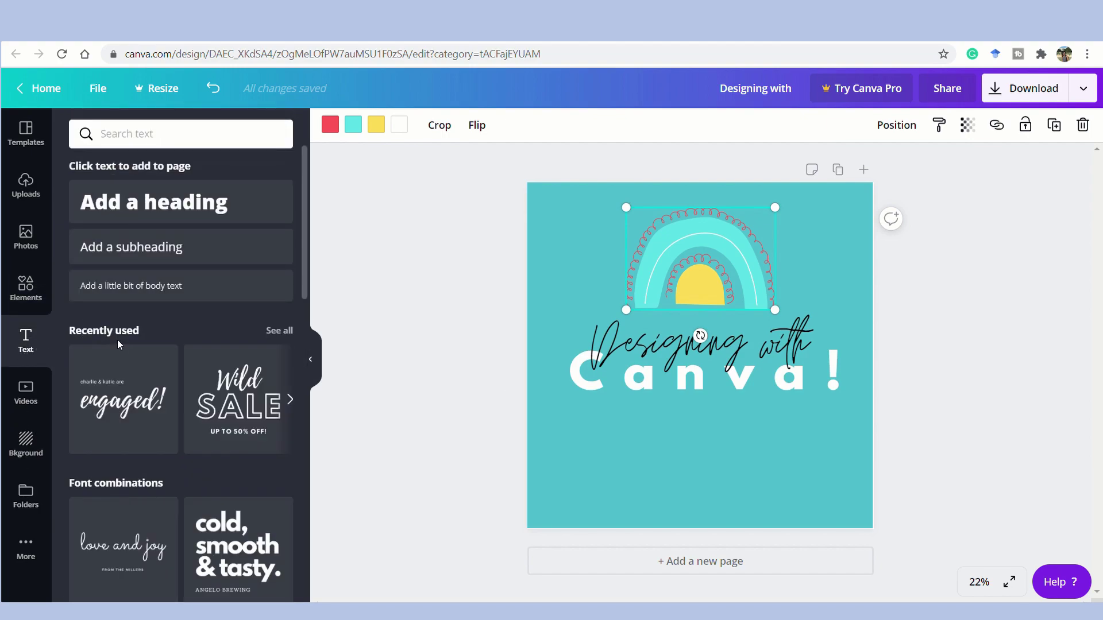
{"action": "scroll", "coordinate": [218, 322], "scroll_direction": "down", "scroll_amount": 5}
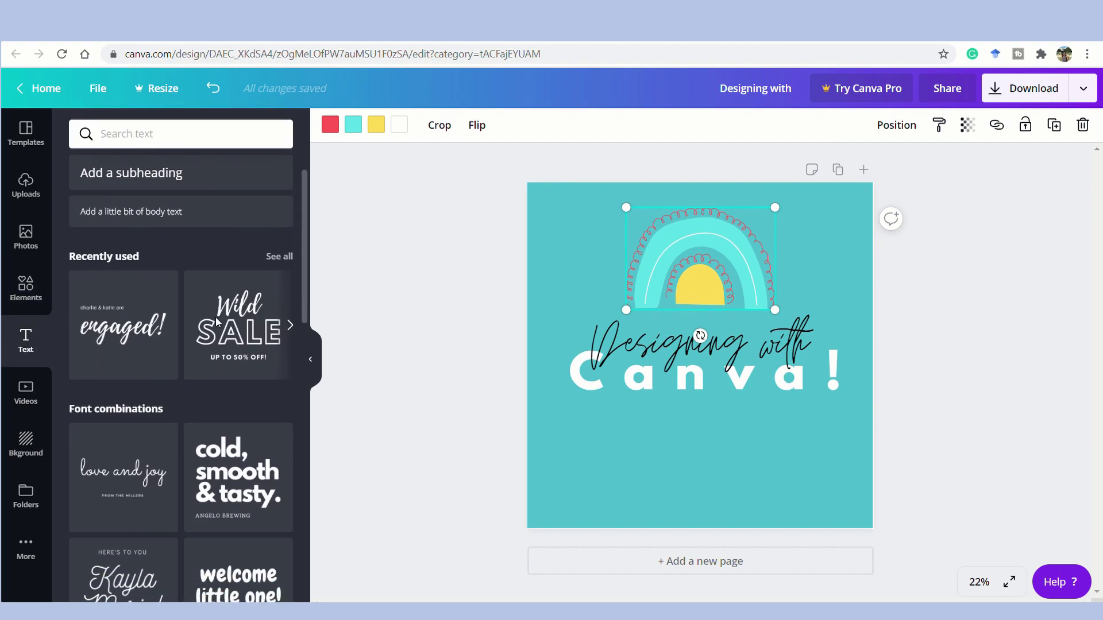
{"action": "scroll", "coordinate": [222, 319], "scroll_direction": "down", "scroll_amount": 5}
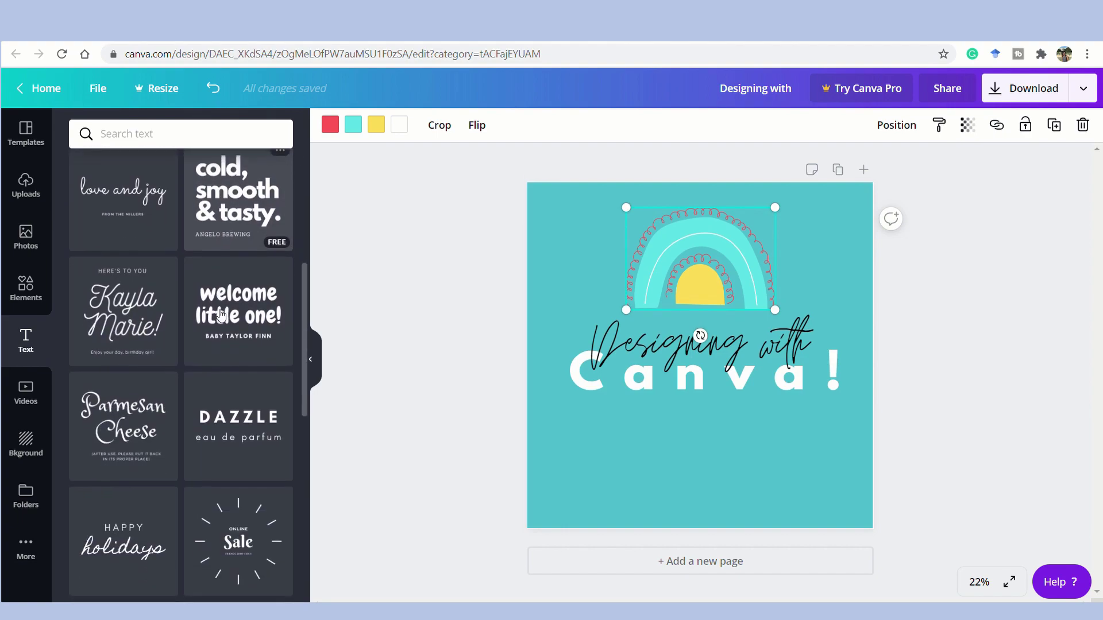
{"action": "scroll", "coordinate": [221, 314], "scroll_direction": "down", "scroll_amount": 2}
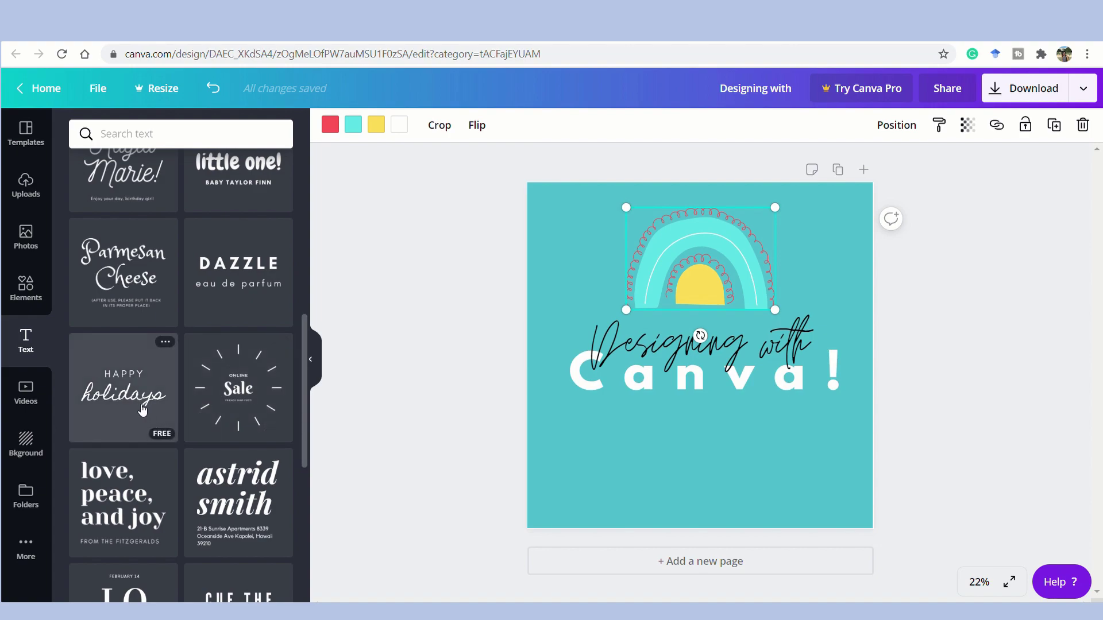
{"action": "scroll", "coordinate": [138, 402], "scroll_direction": "down", "scroll_amount": 2}
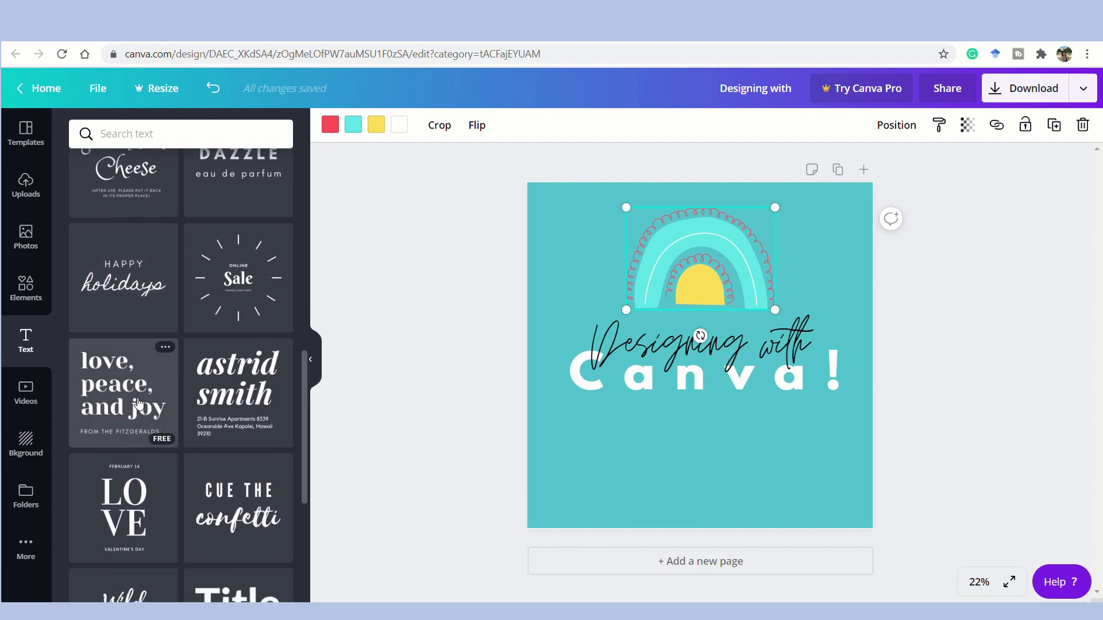
{"action": "scroll", "coordinate": [138, 402], "scroll_direction": "down", "scroll_amount": 2}
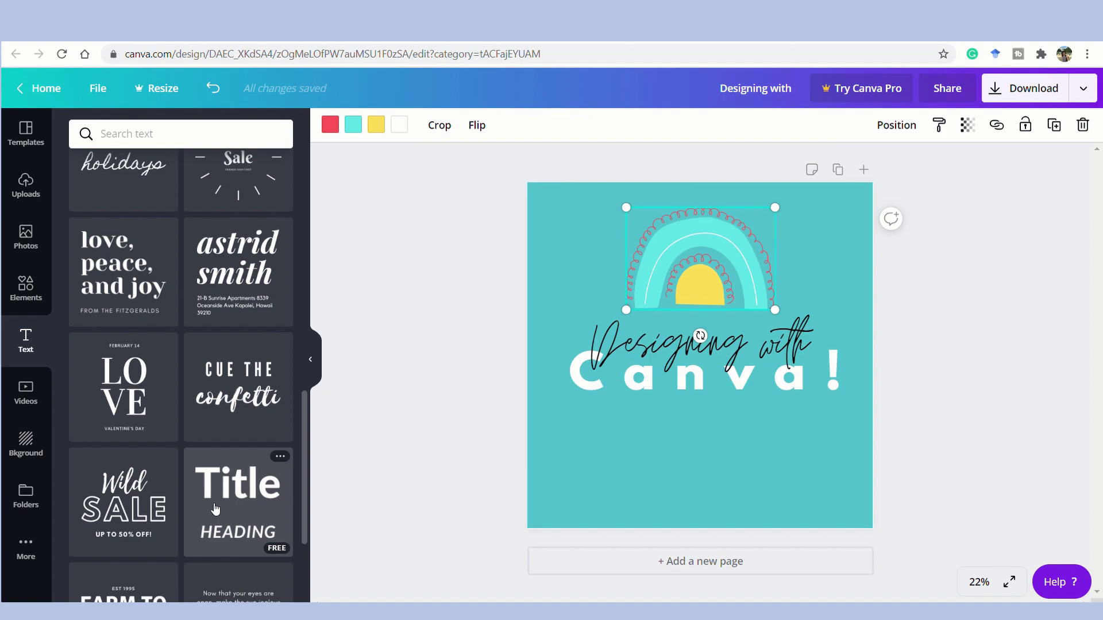
{"action": "scroll", "coordinate": [216, 509], "scroll_direction": "down", "scroll_amount": 5}
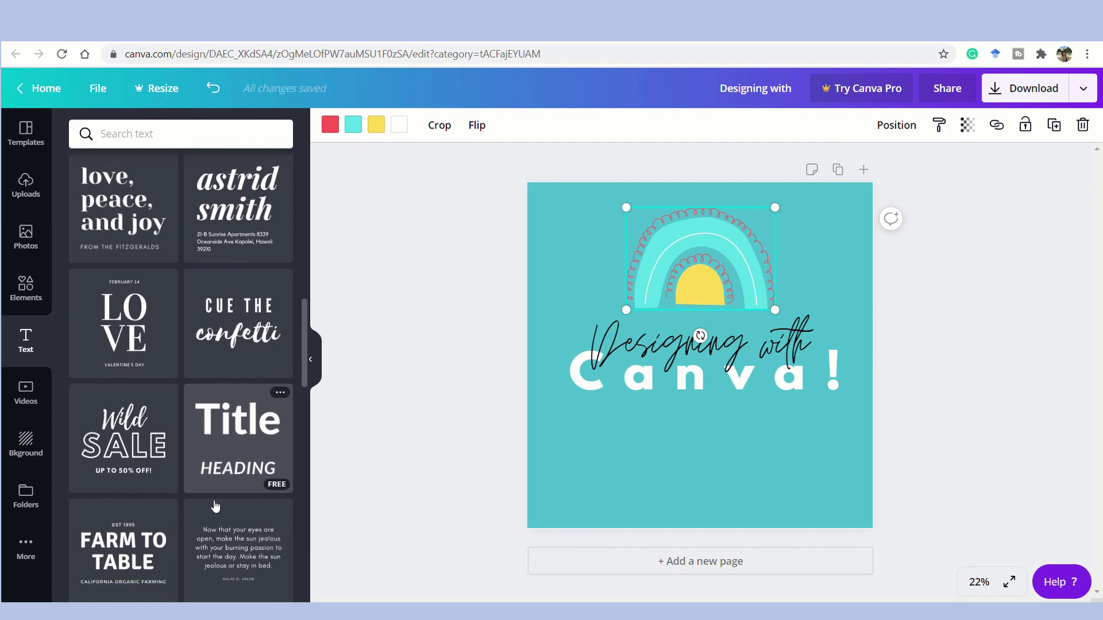
{"action": "left_click", "coordinate": [27, 396]}
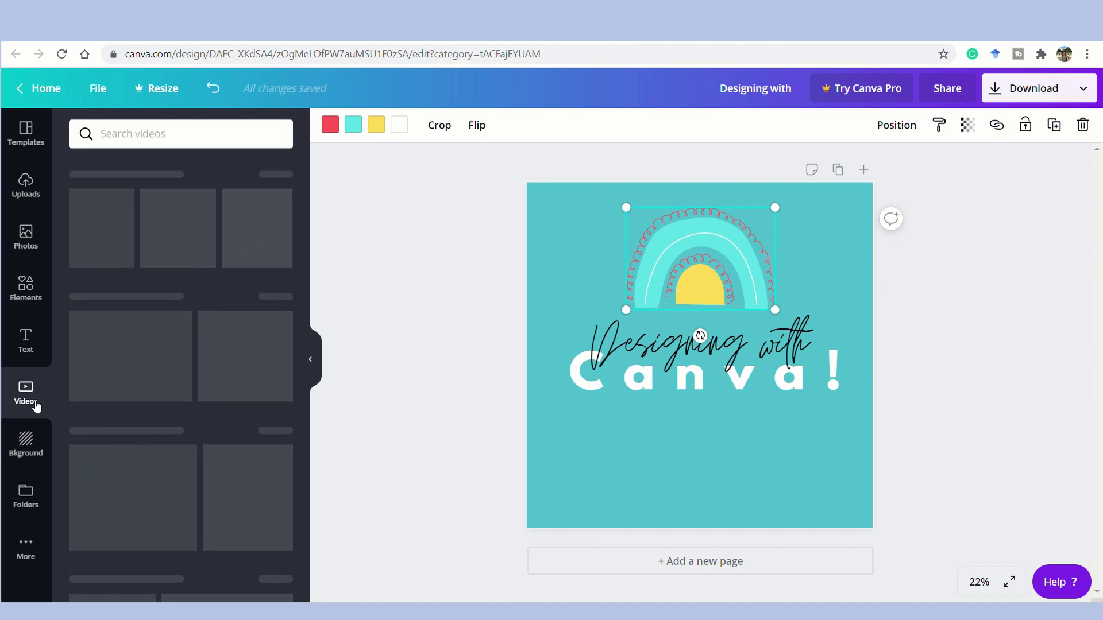
{"action": "left_click", "coordinate": [27, 451]}
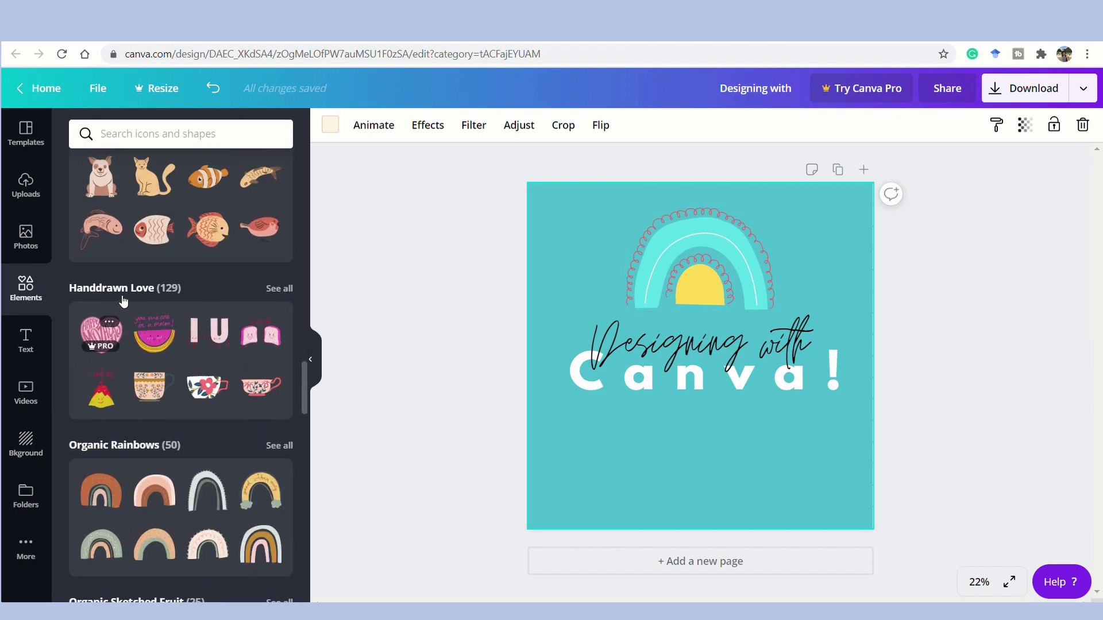
Step: Add the red dots from Simple Drawn Objects and place them in the bottom-right corner
{"action": "scroll", "coordinate": [123, 299], "scroll_direction": "up", "scroll_amount": 12}
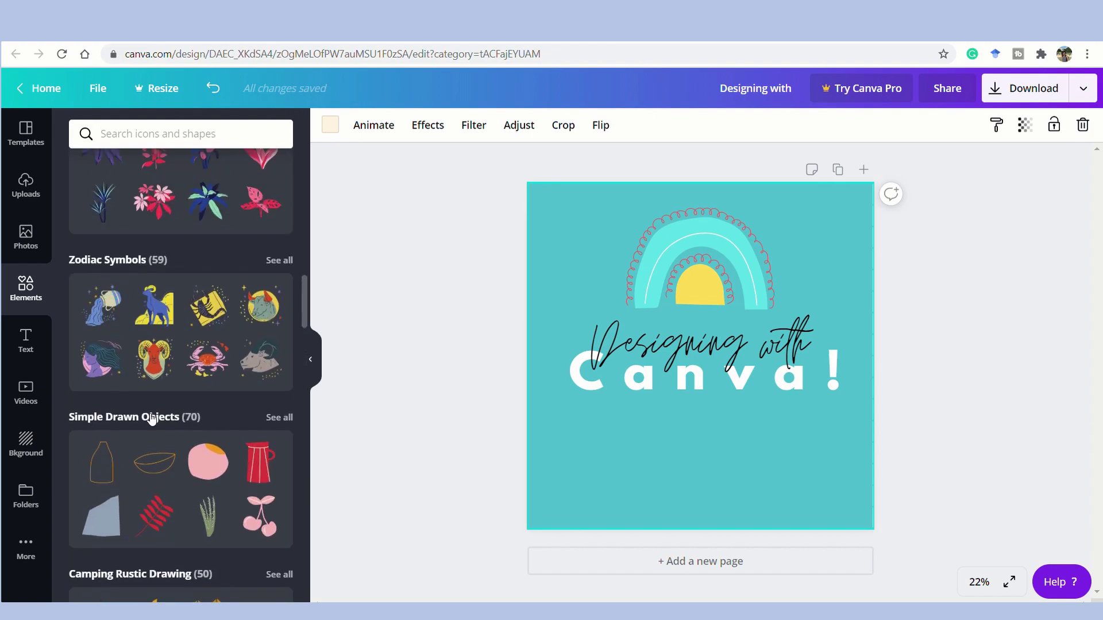
{"action": "left_click", "coordinate": [152, 420]}
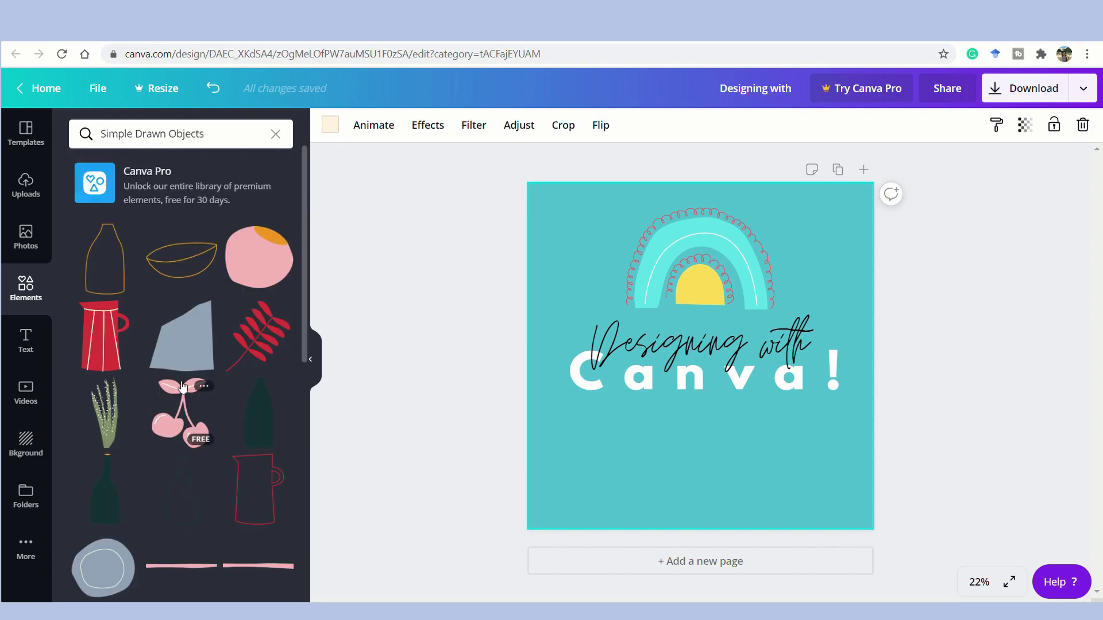
{"action": "scroll", "coordinate": [250, 482], "scroll_direction": "down", "scroll_amount": 3}
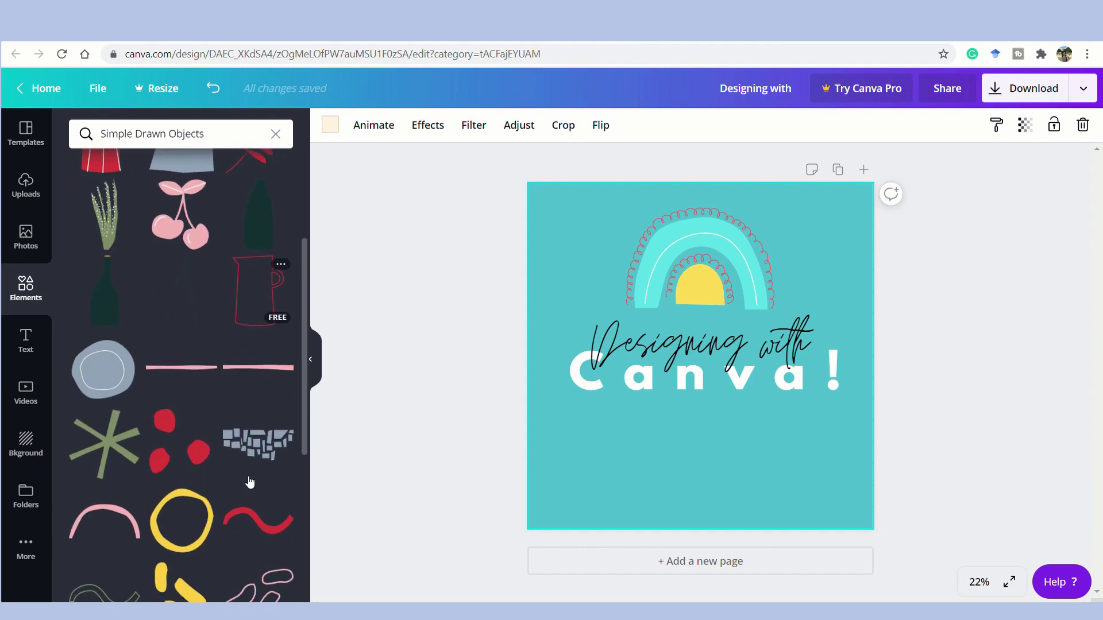
{"action": "left_click", "coordinate": [207, 455]}
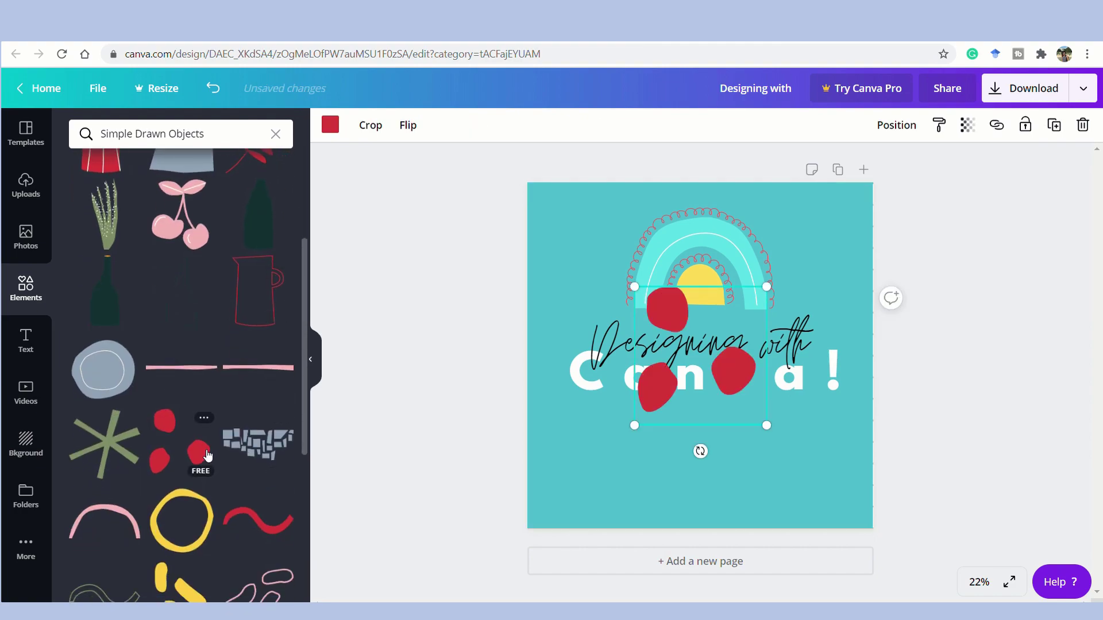
{"action": "left_click_drag", "start_coordinate": [751, 379], "coordinate": [869, 502]}
{"action": "left_click", "coordinate": [379, 436]}
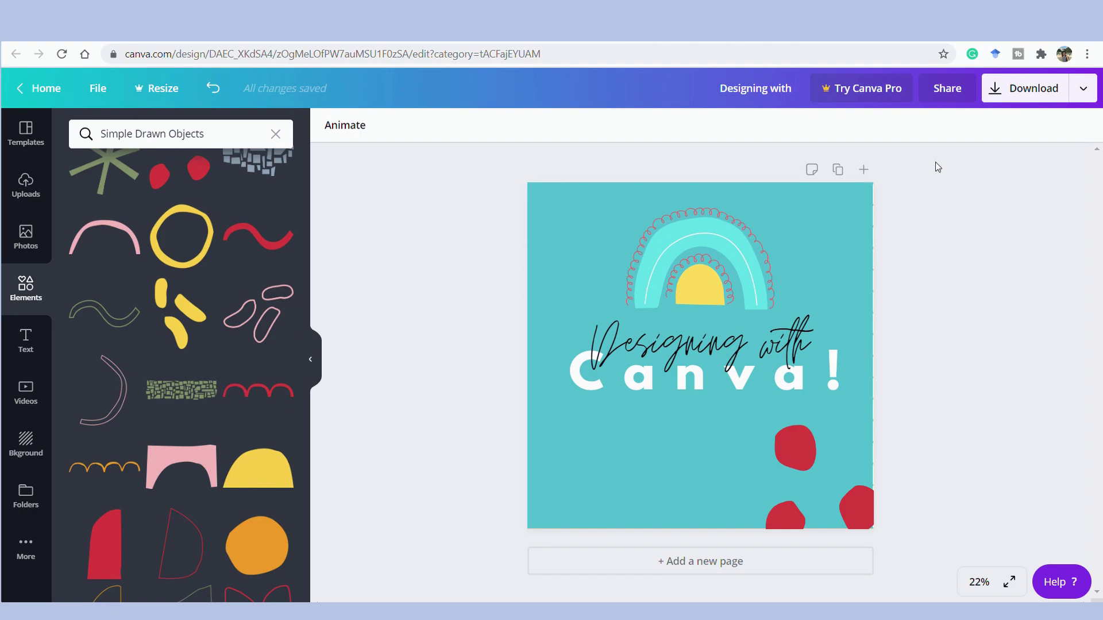
Step: Export the post with PNG kept as the file type
{"action": "left_click", "coordinate": [1010, 88]}
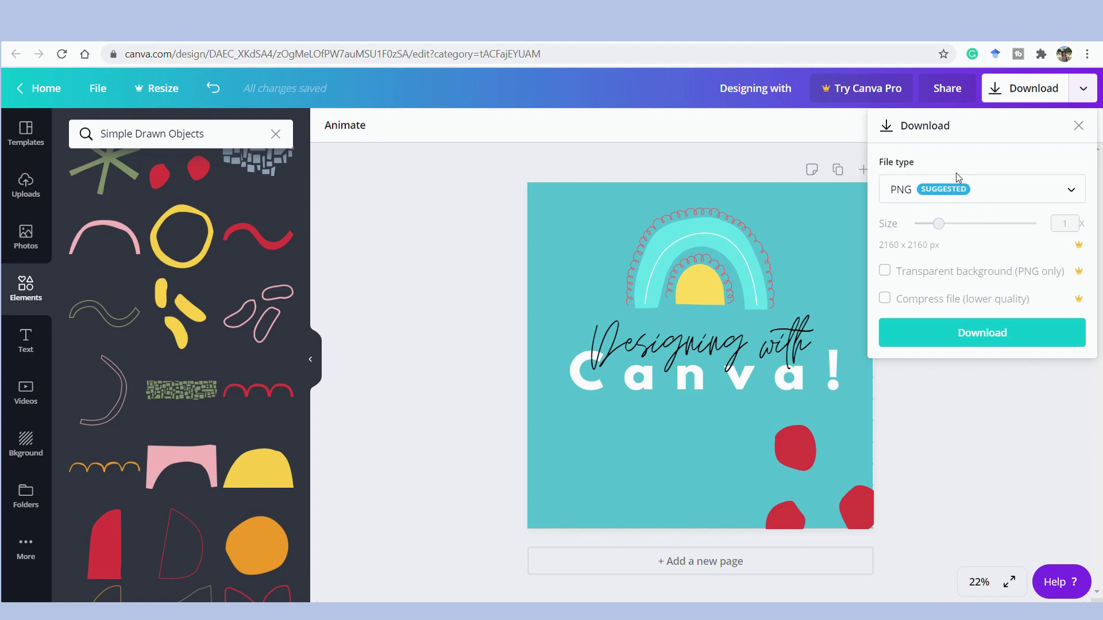
{"action": "left_click", "coordinate": [1001, 195]}
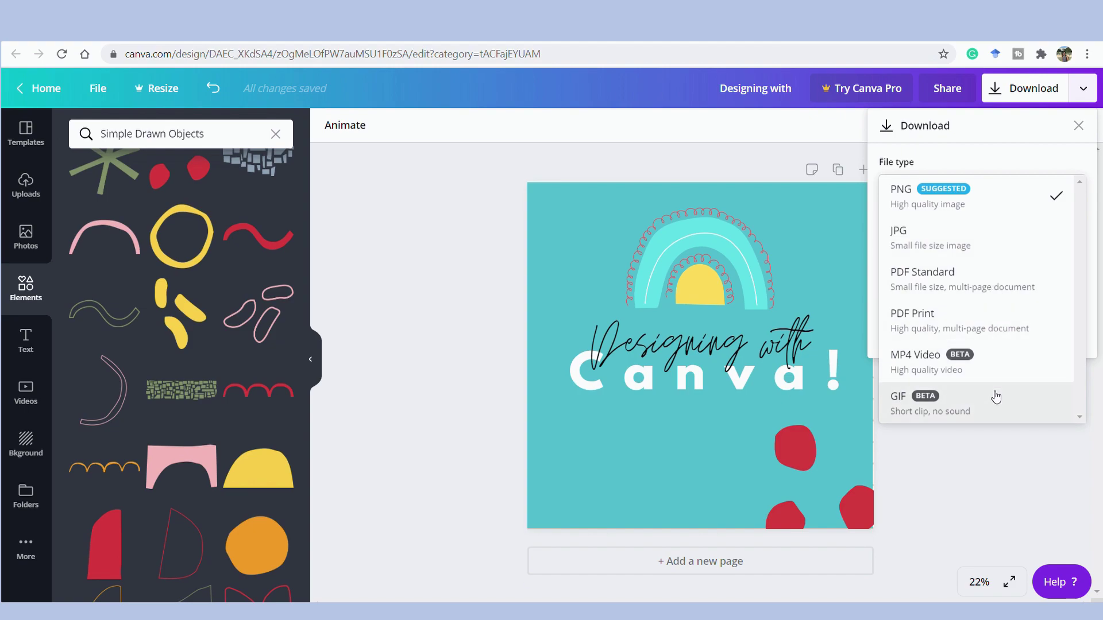
{"action": "left_click", "coordinate": [979, 206]}
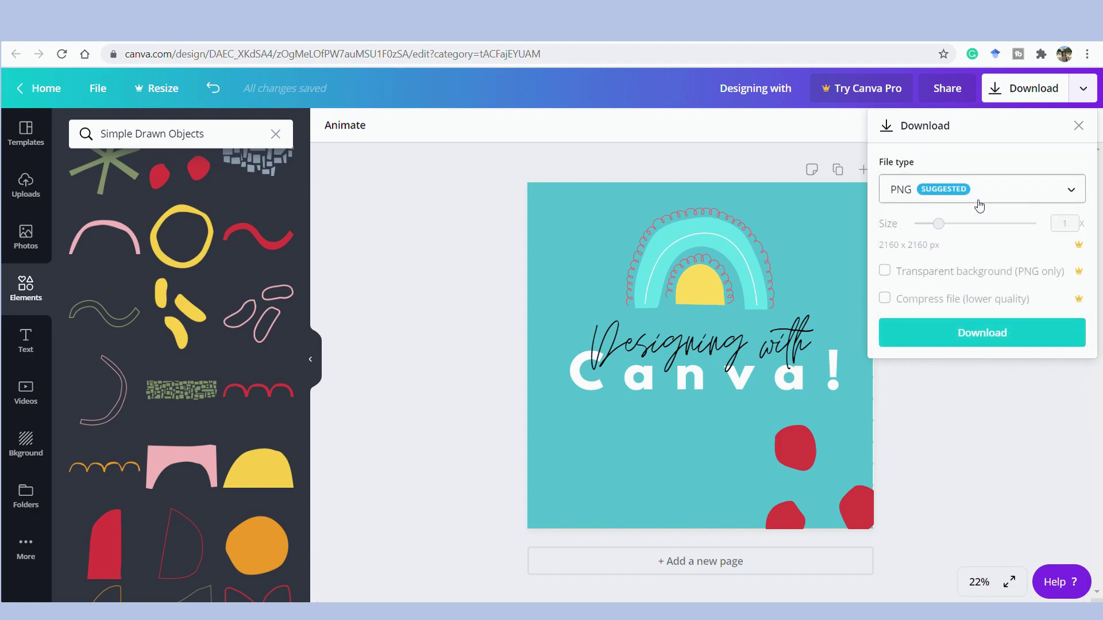
{"action": "left_click", "coordinate": [984, 340]}
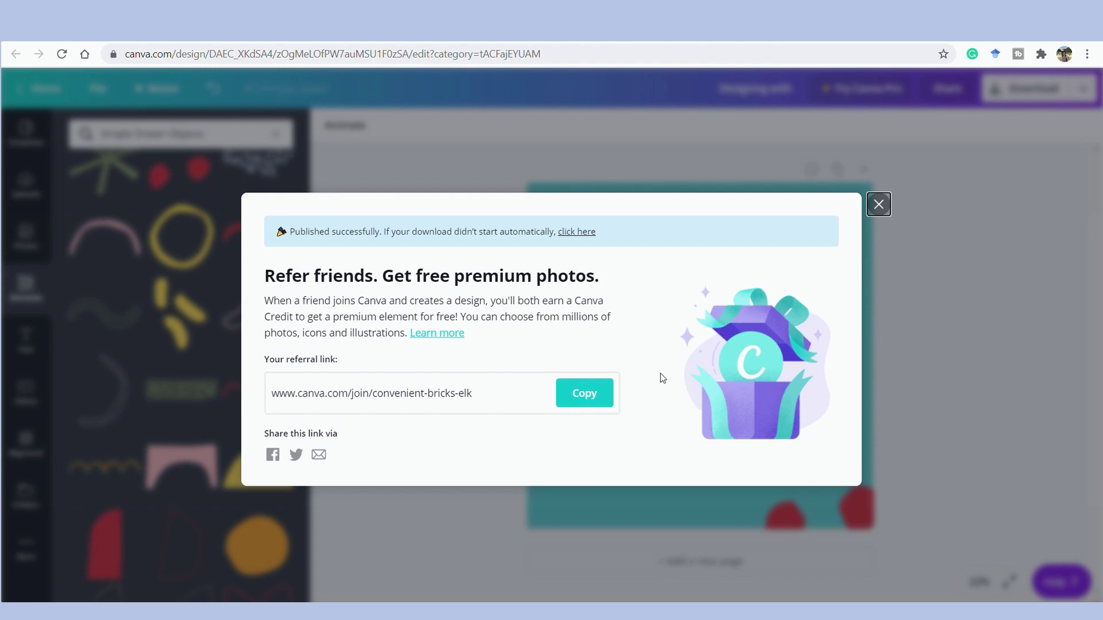
Step: Close the referral pop-up shown after the download
{"action": "left_click", "coordinate": [878, 192]}
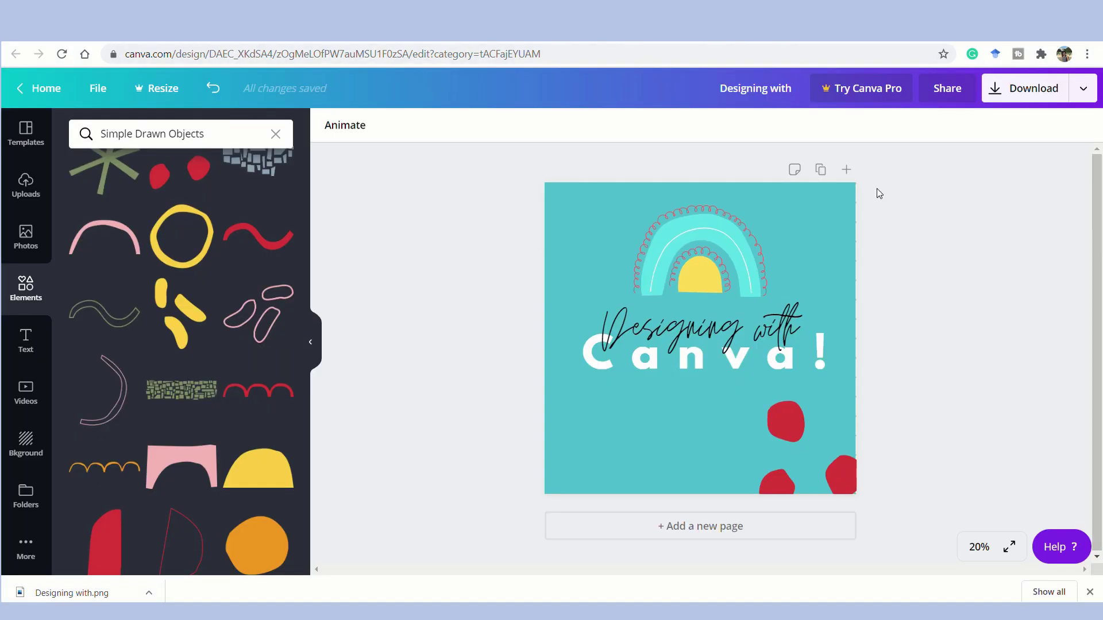